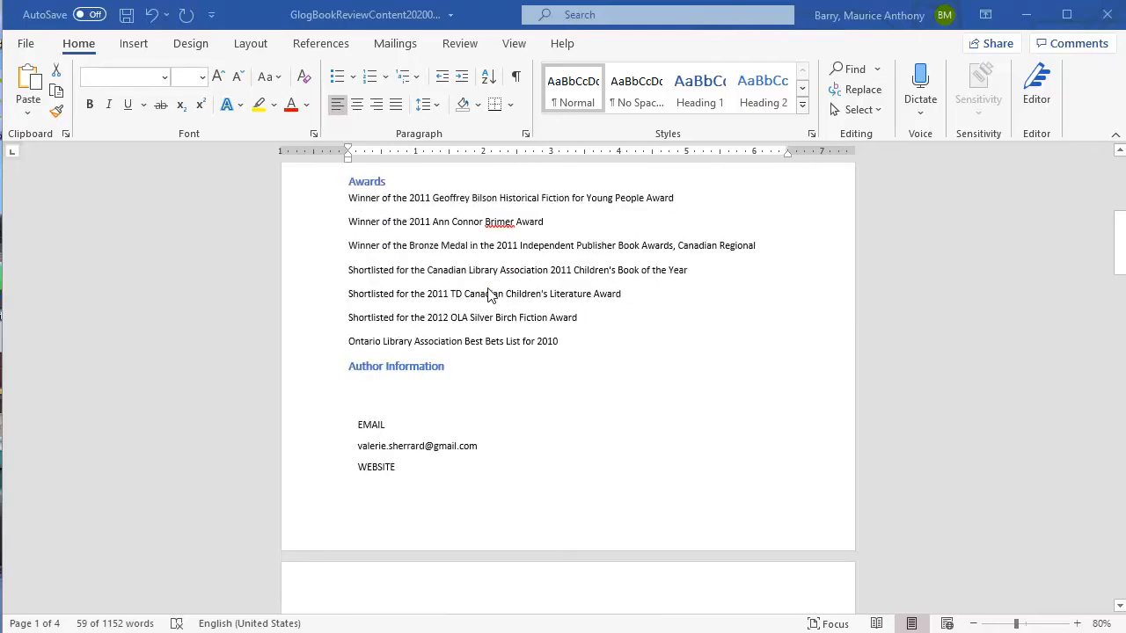
# Review the prepared book review content from the Awards section through Images, Online Items and Resources.
pyautogui.scroll(-10, 490, 296)
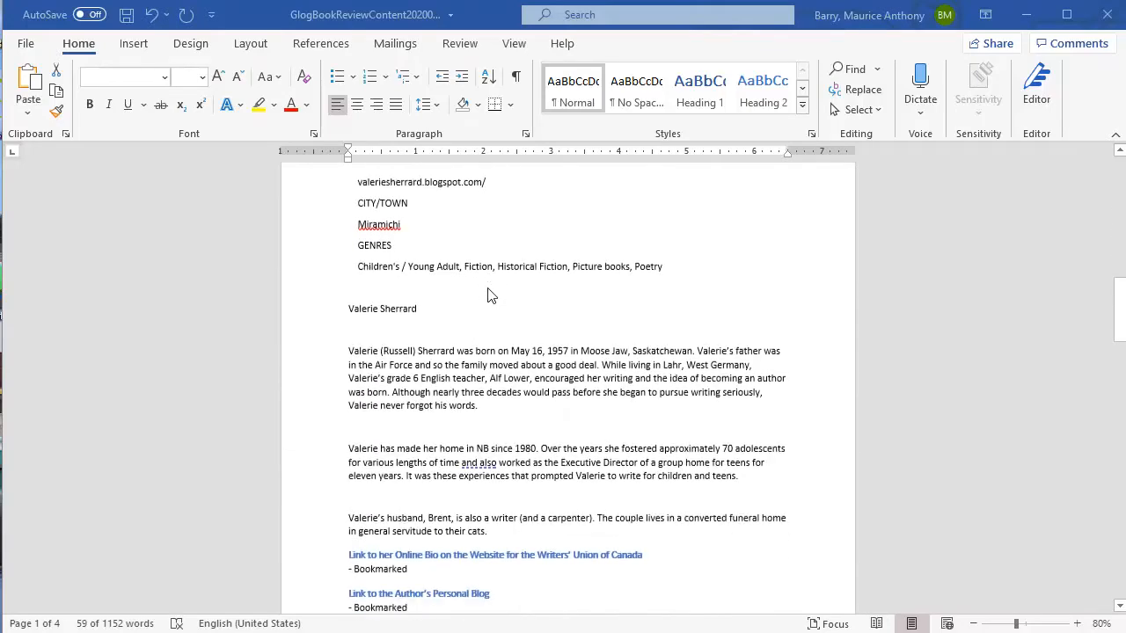
pyautogui.scroll(-10, 490, 296)
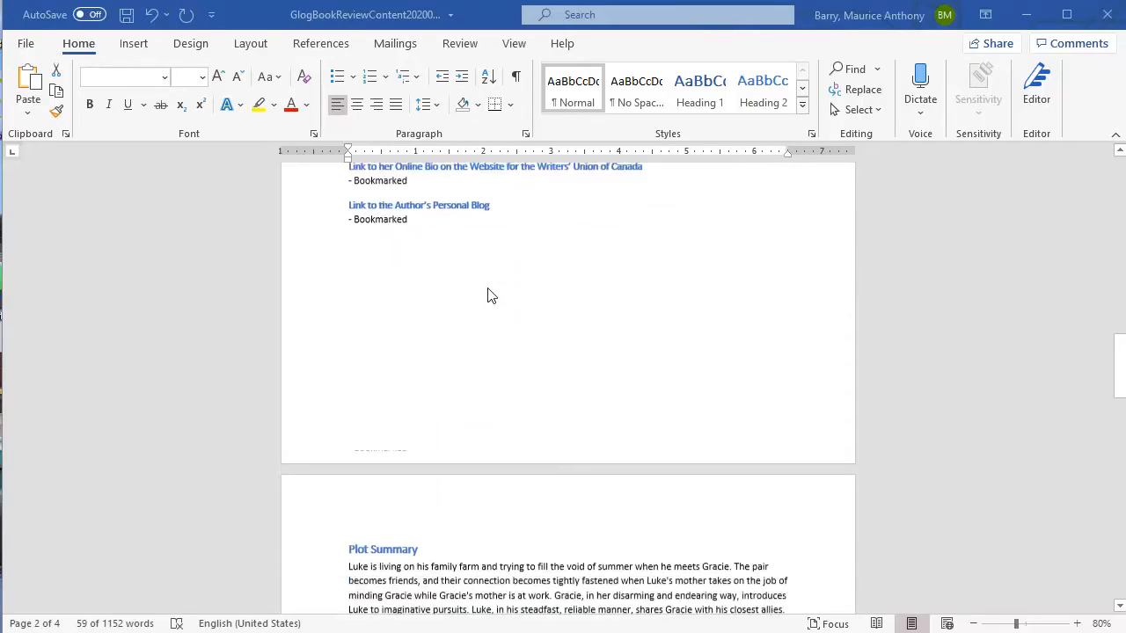
pyautogui.scroll(-13, 490, 296)
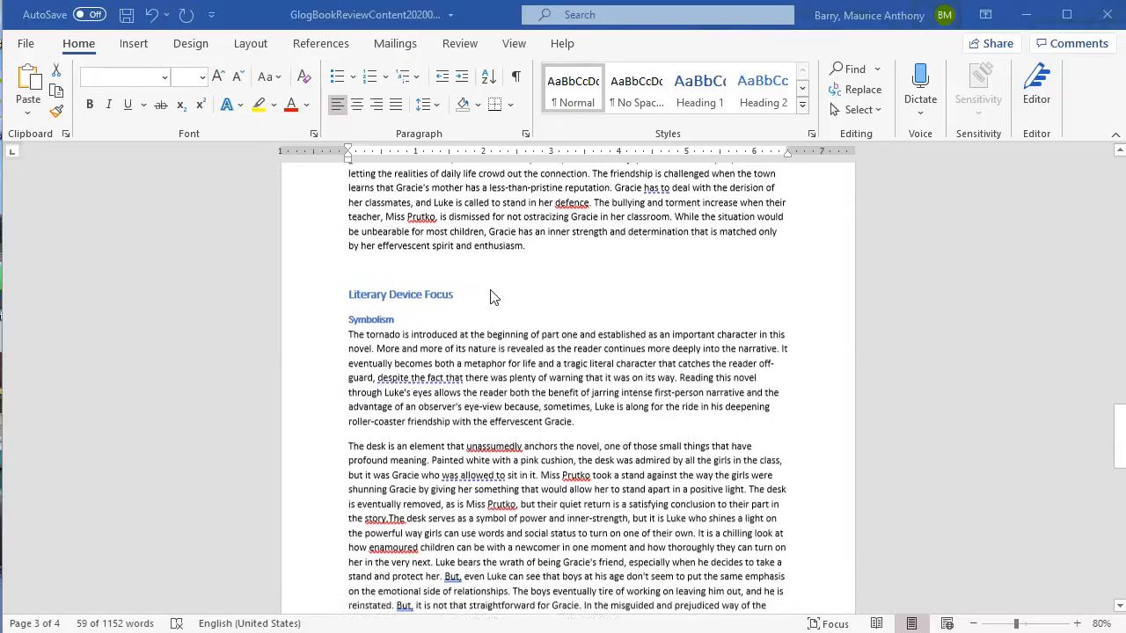
pyautogui.scroll(-10, 493, 303)
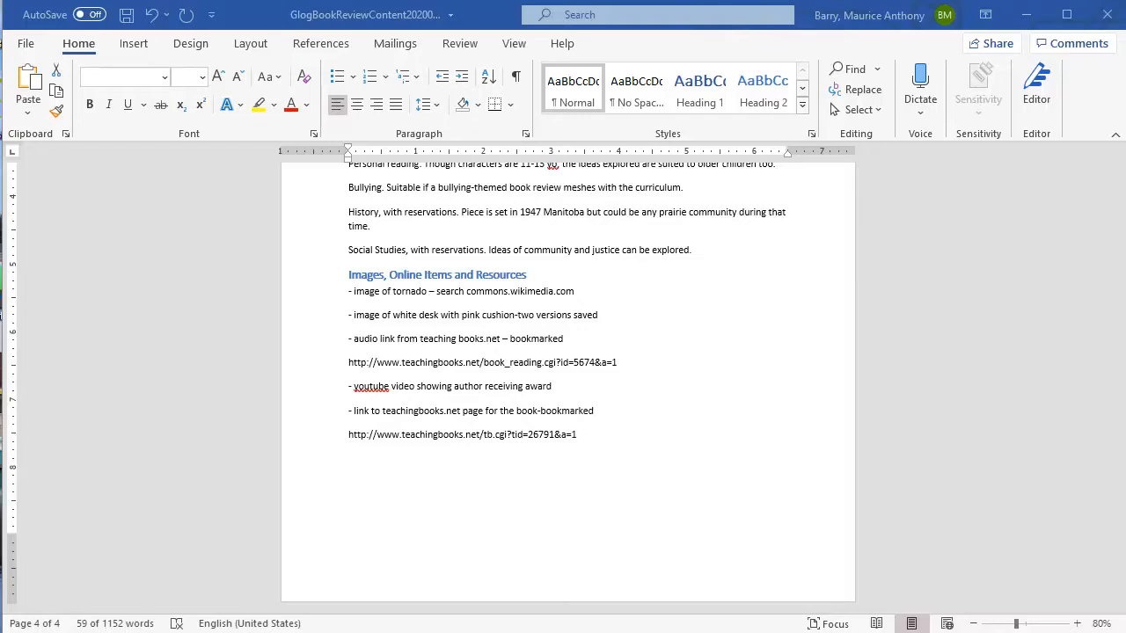
# Switch to Glogster and set the glog's wall to the grass background from the Biology gallery.
pyautogui.hotkey('alt', 'Tab')
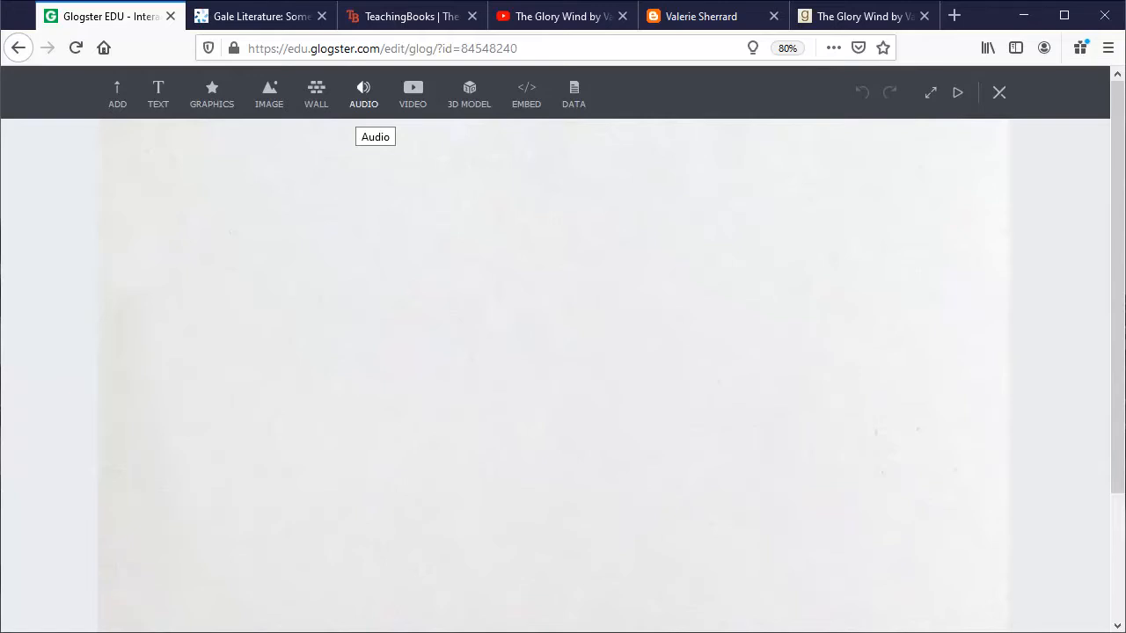
pyautogui.click(315, 92)
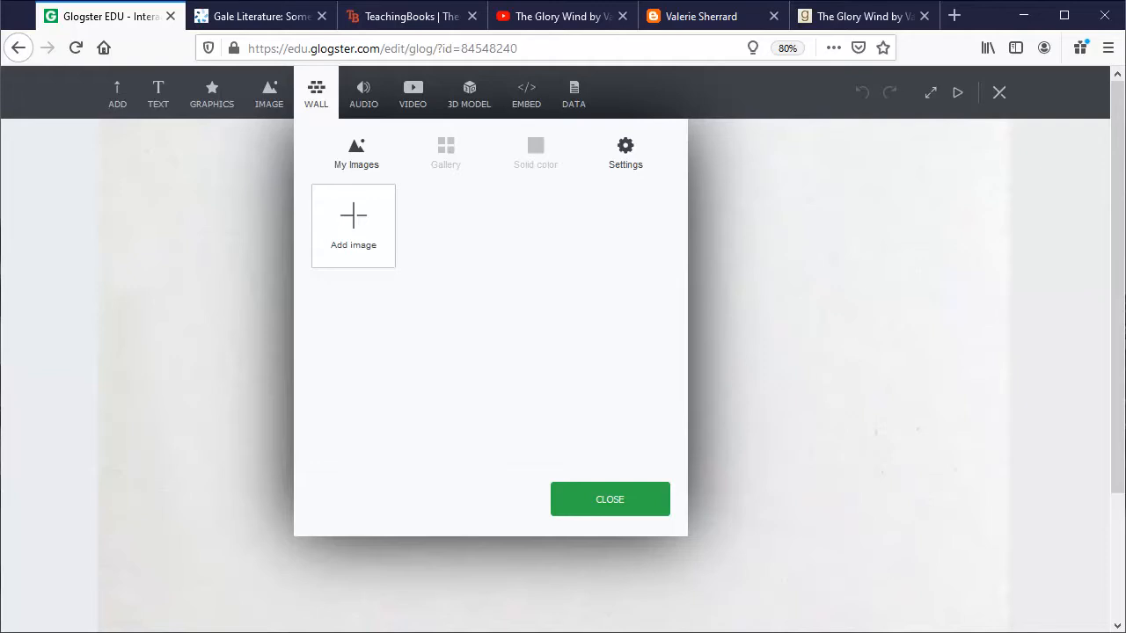
pyautogui.click(445, 153)
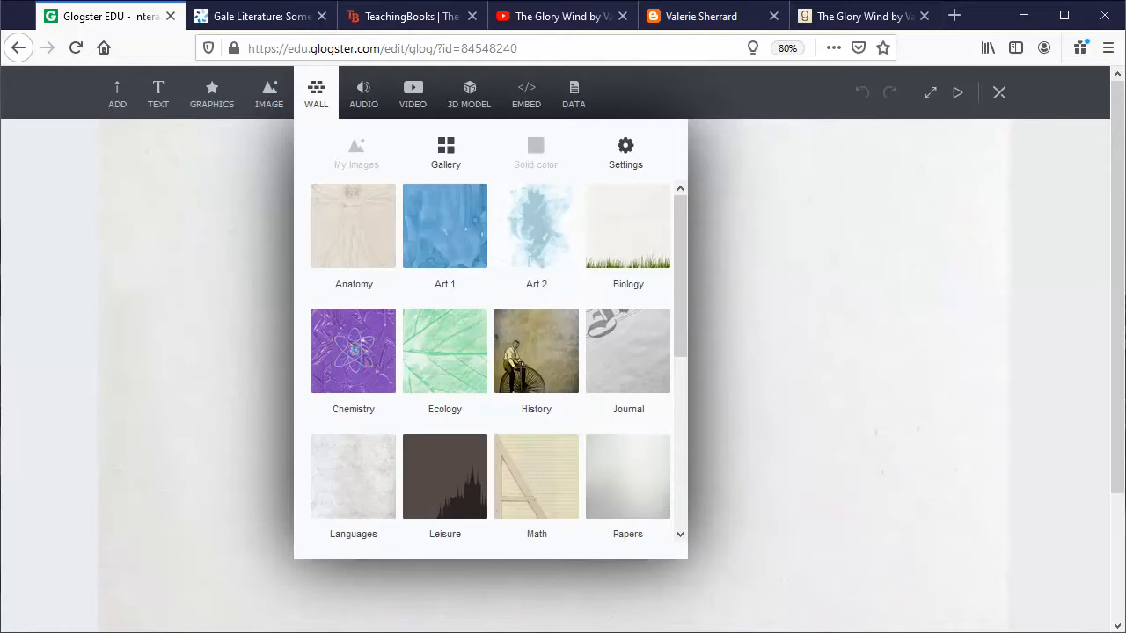
pyautogui.click(628, 226)
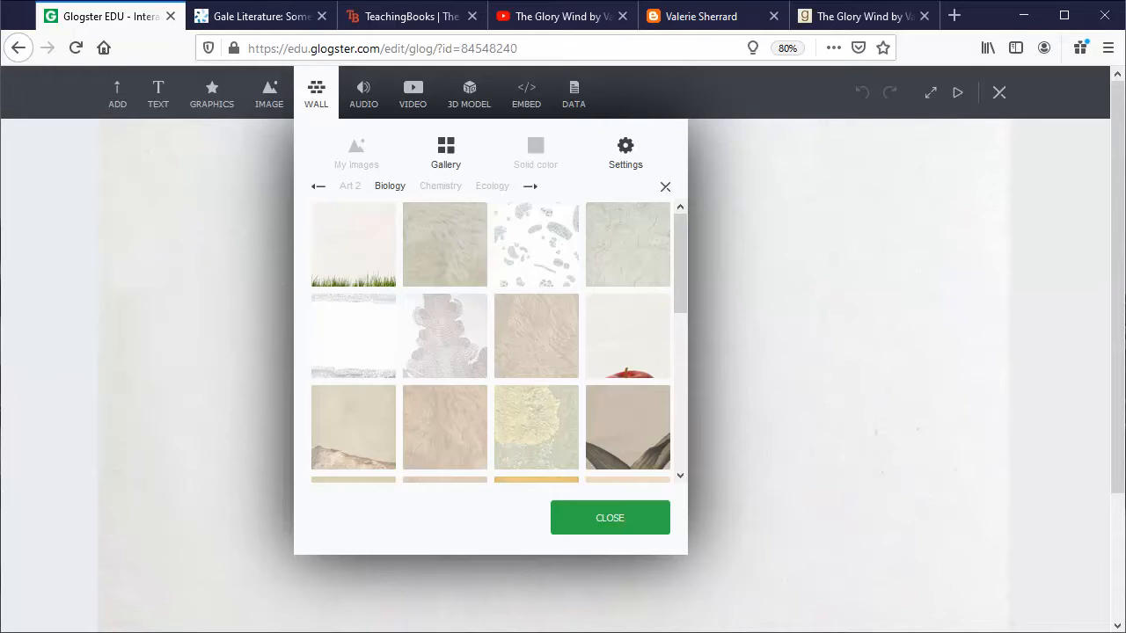
pyautogui.click(352, 245)
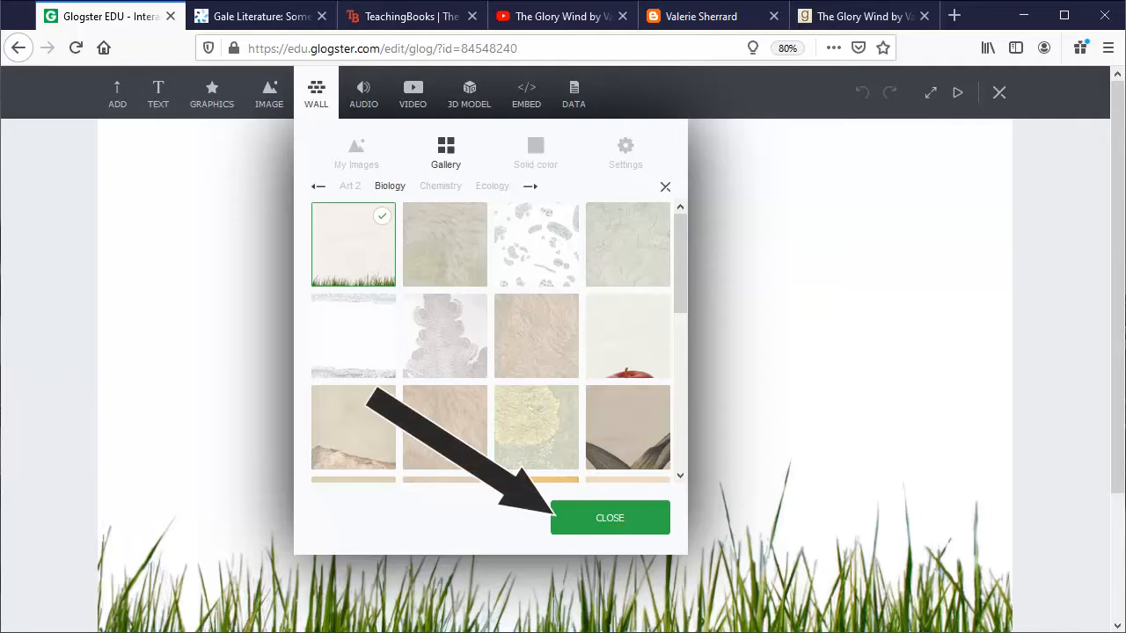
pyautogui.click(610, 518)
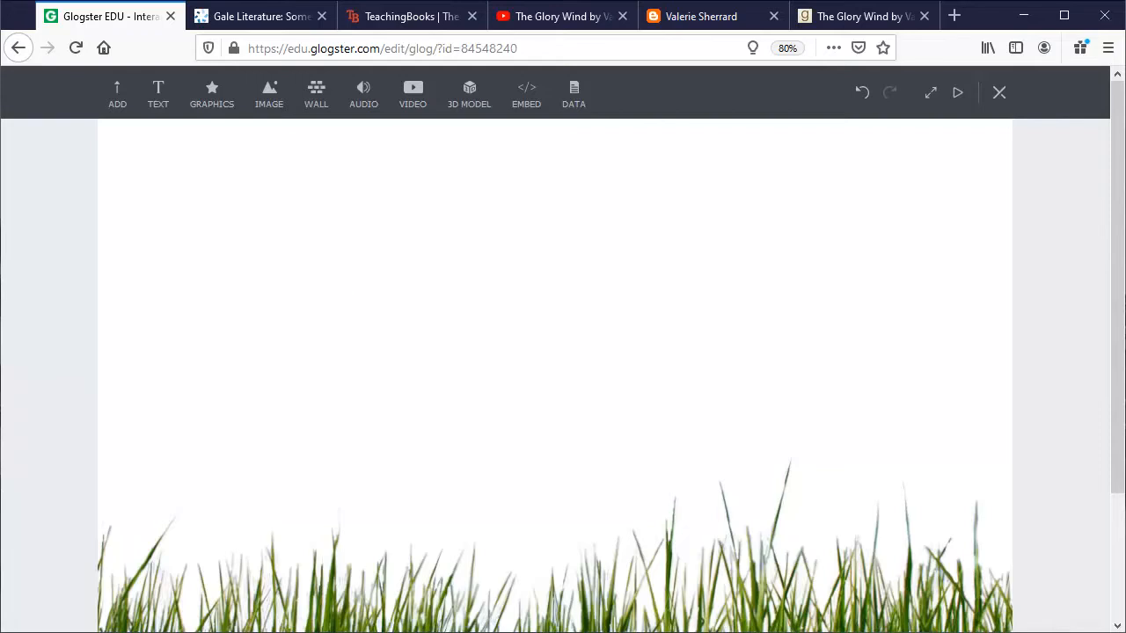
# Add a heading reading 'Book Talk: "The Glory Wind" by Valerie Sherrard', placed along the glog's upper edge and widened to fit one line.
pyautogui.click(158, 93)
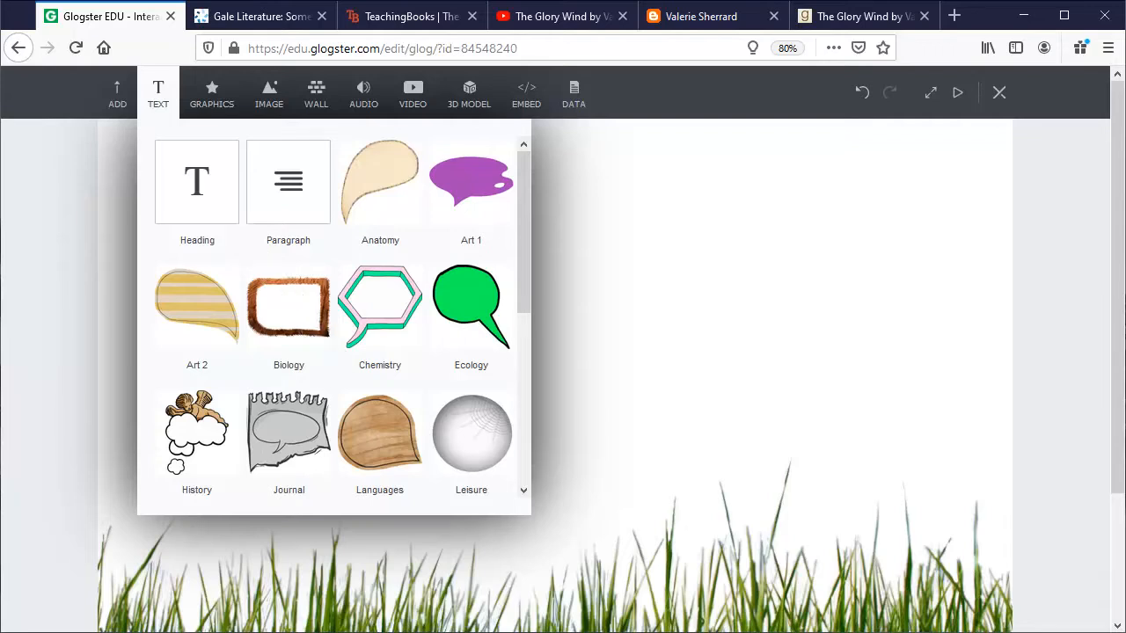
pyautogui.click(197, 182)
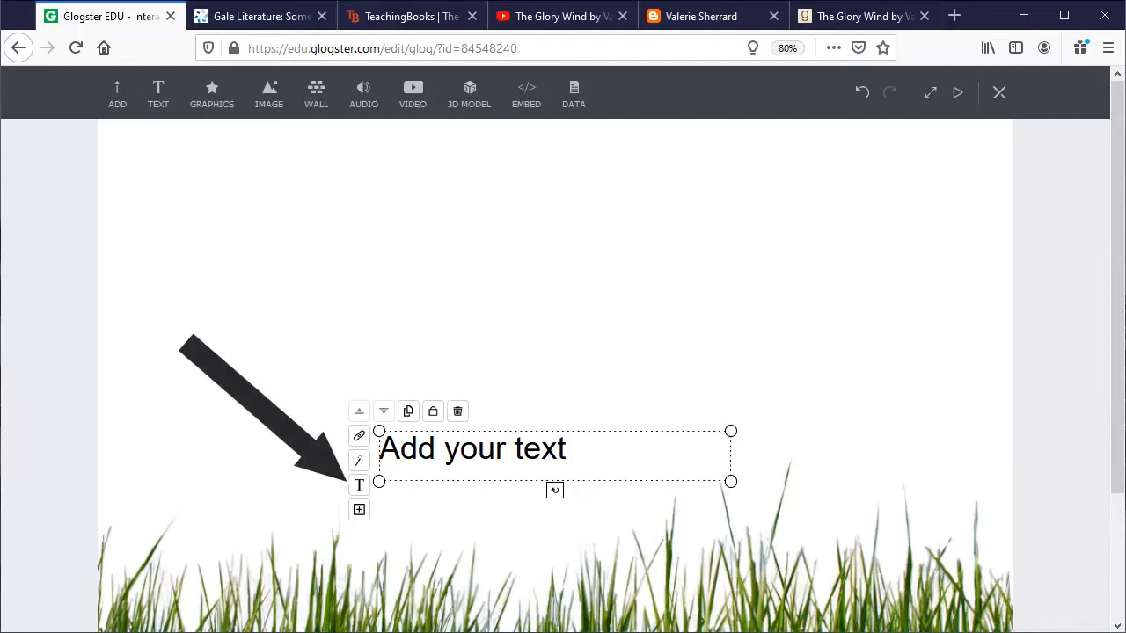
pyautogui.click(358, 485)
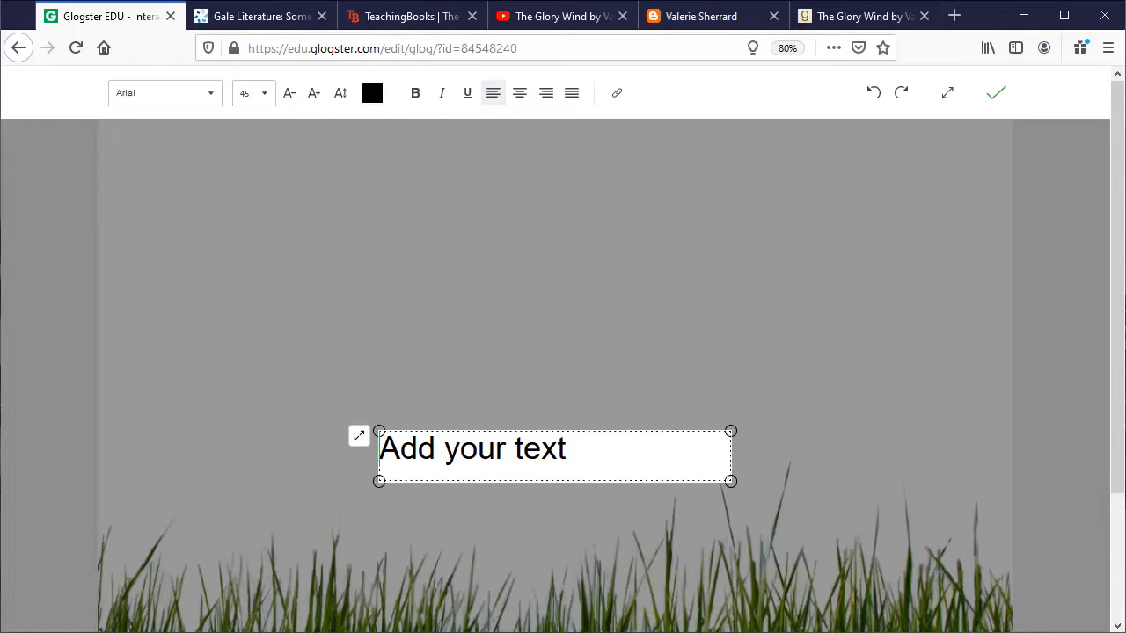
pyautogui.hotkey('ctrl', 'a')
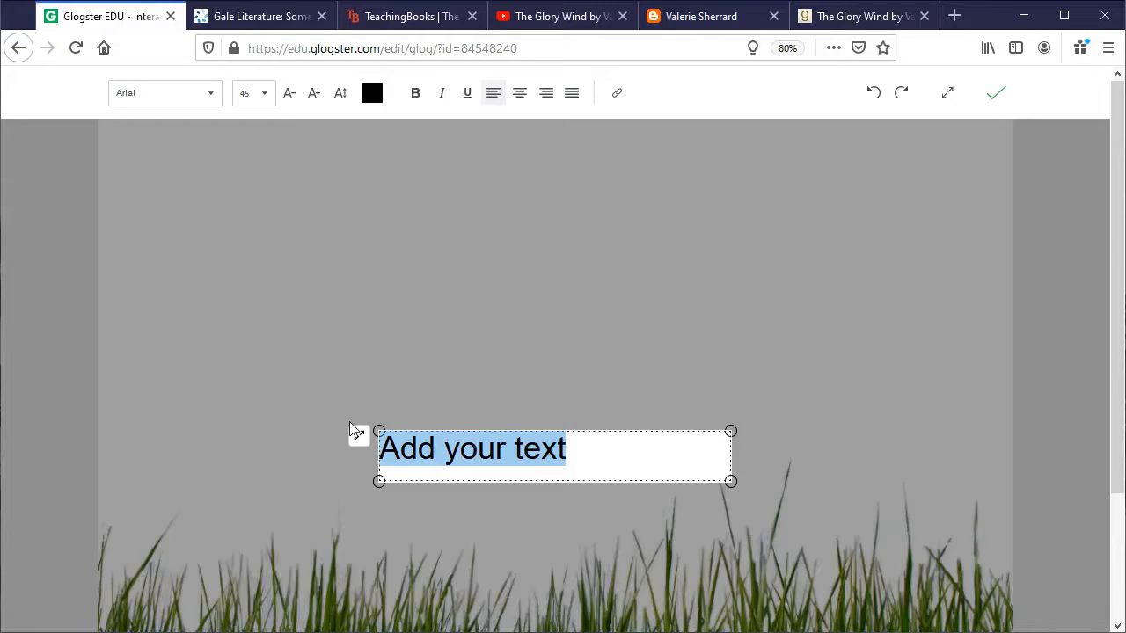
pyautogui.hotkey('ctrl', 'v')
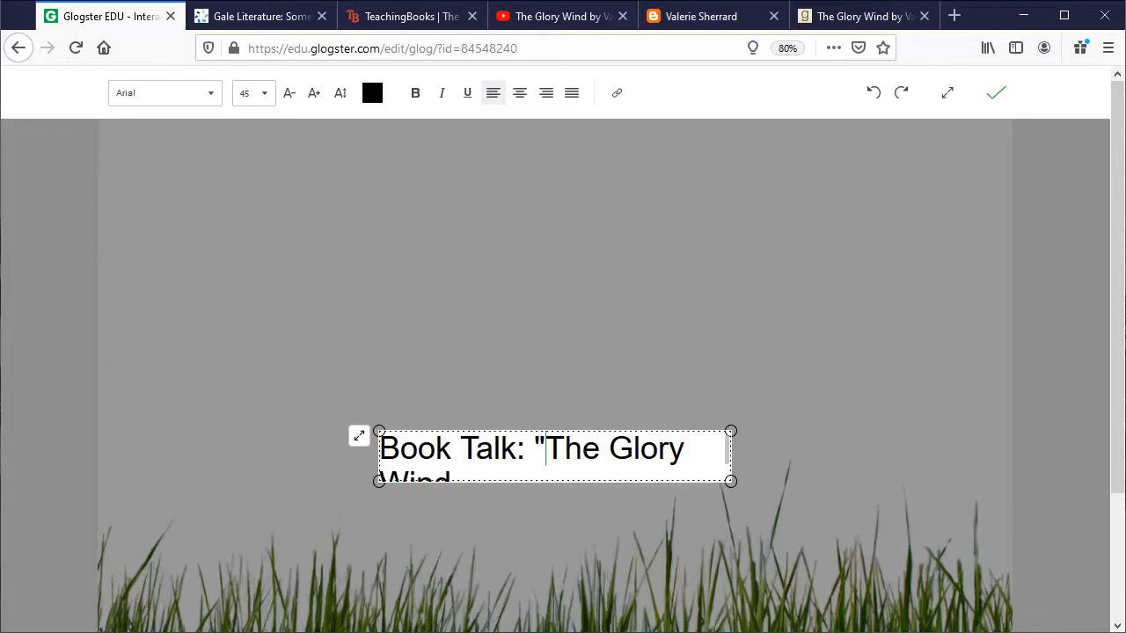
pyautogui.moveTo(520, 459); pyautogui.dragTo(366, 158)
pyautogui.moveTo(613, 186); pyautogui.dragTo(919, 180)
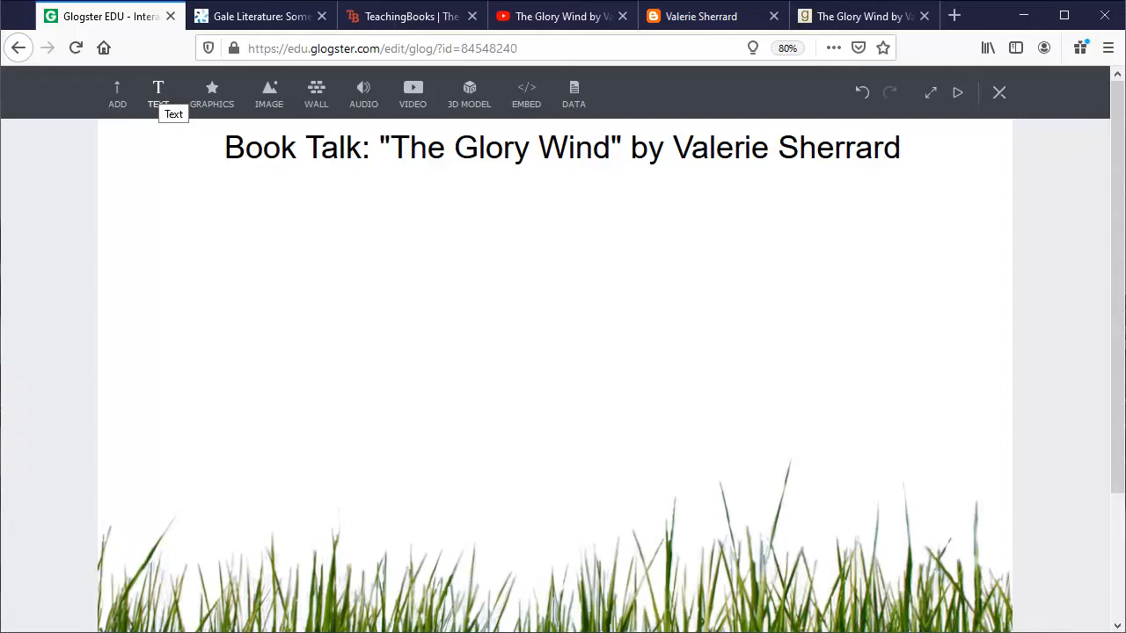
# Add a text box with the brown fur frame from the Biology text collection.
pyautogui.click(158, 92)
pyautogui.moveTo(523, 220); pyautogui.dragTo(512, 184)
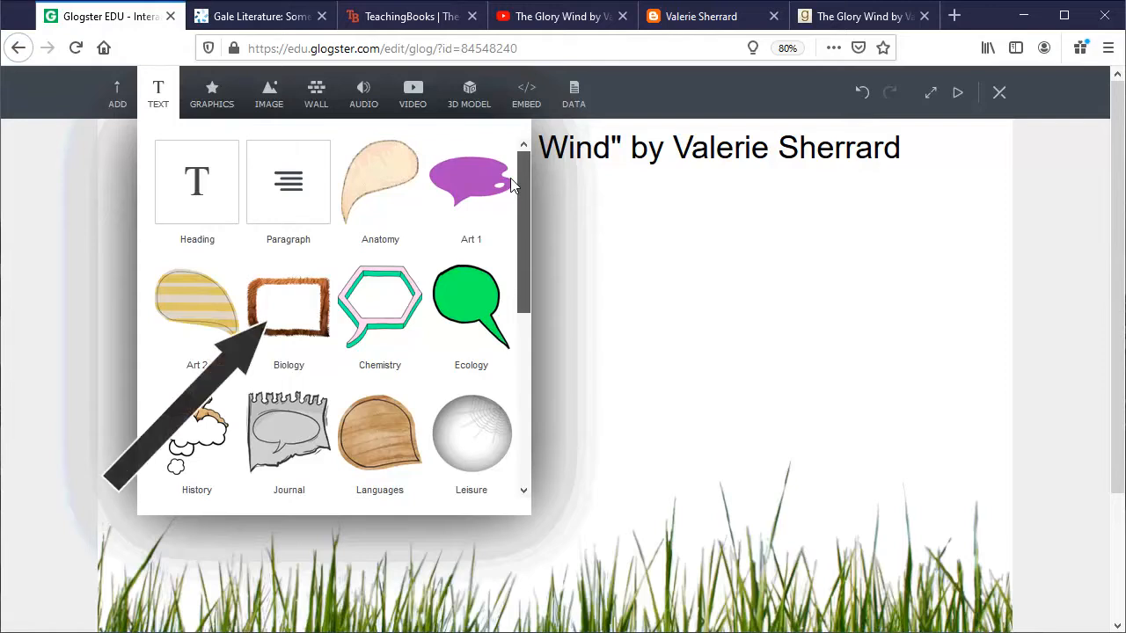
pyautogui.click(289, 304)
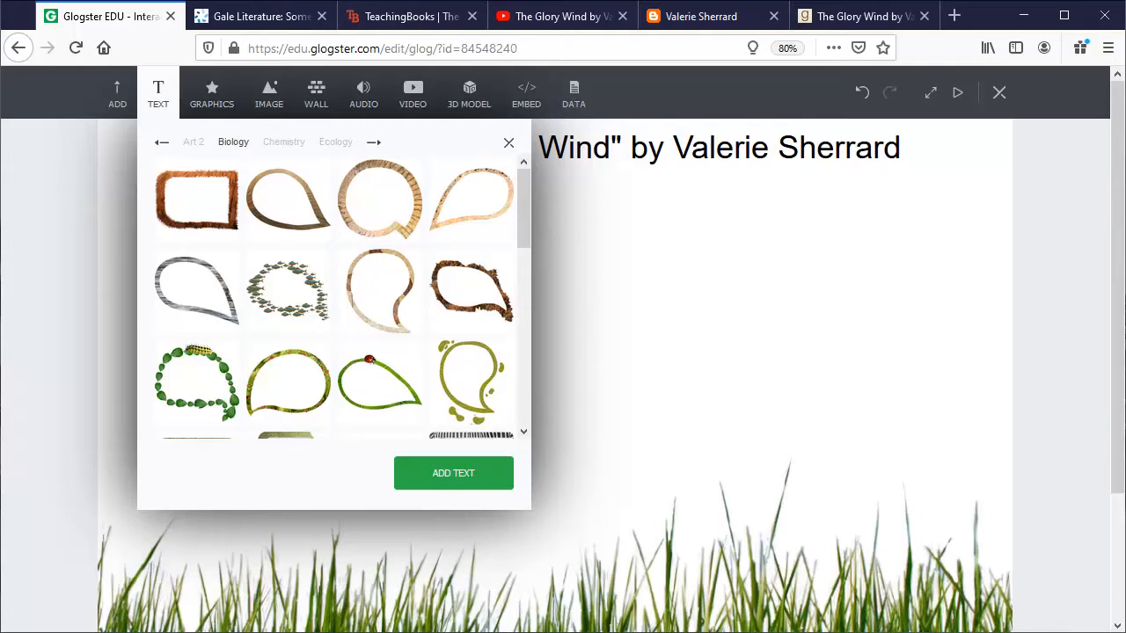
pyautogui.click(197, 201)
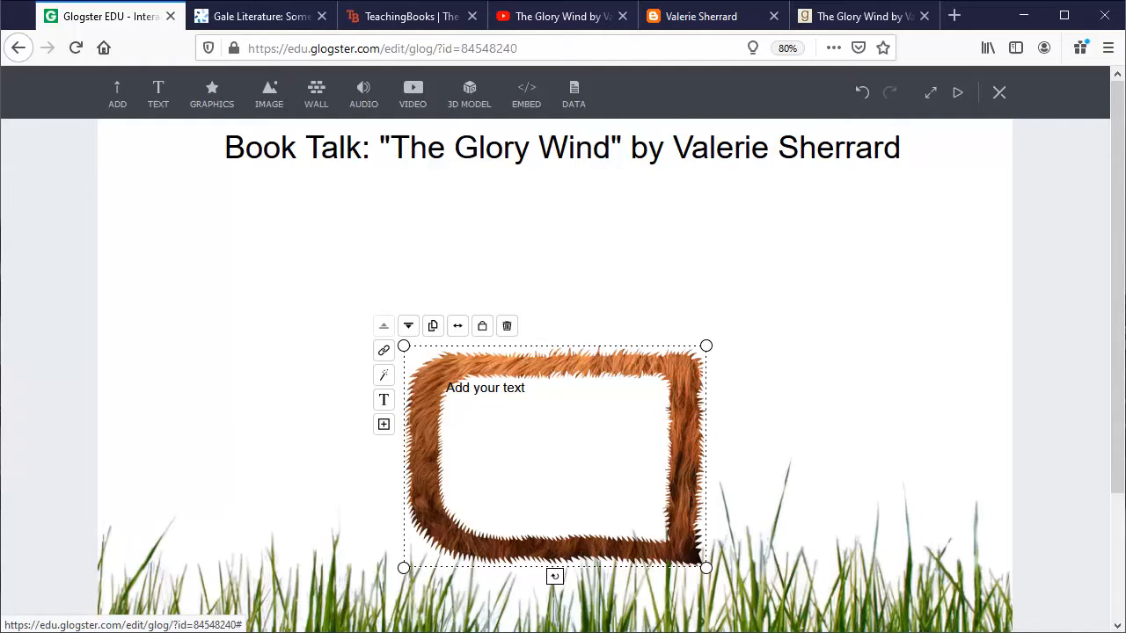
# Duplicate the brown fur text frame six times.
pyautogui.click(433, 325)
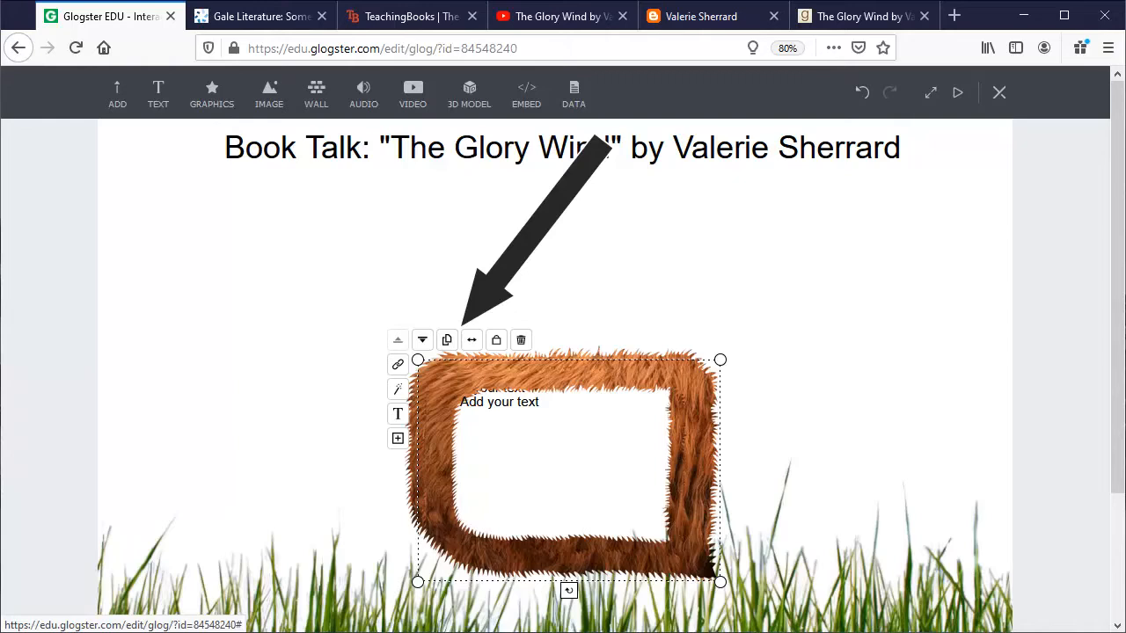
pyautogui.click(447, 340)
pyautogui.click(461, 353)
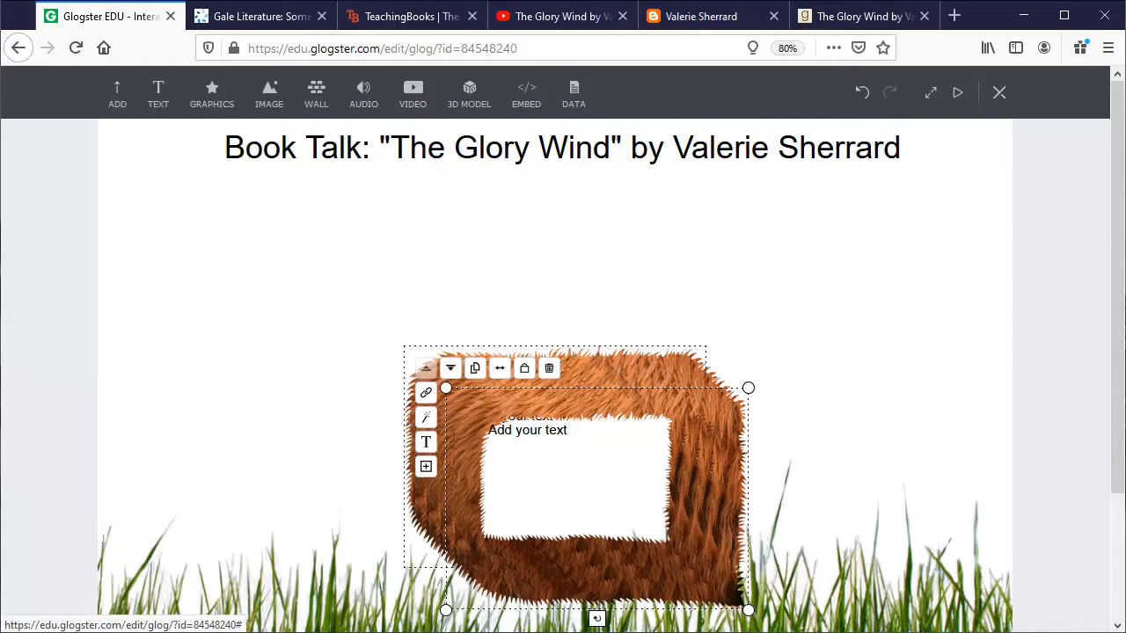
pyautogui.click(475, 368)
pyautogui.click(489, 381)
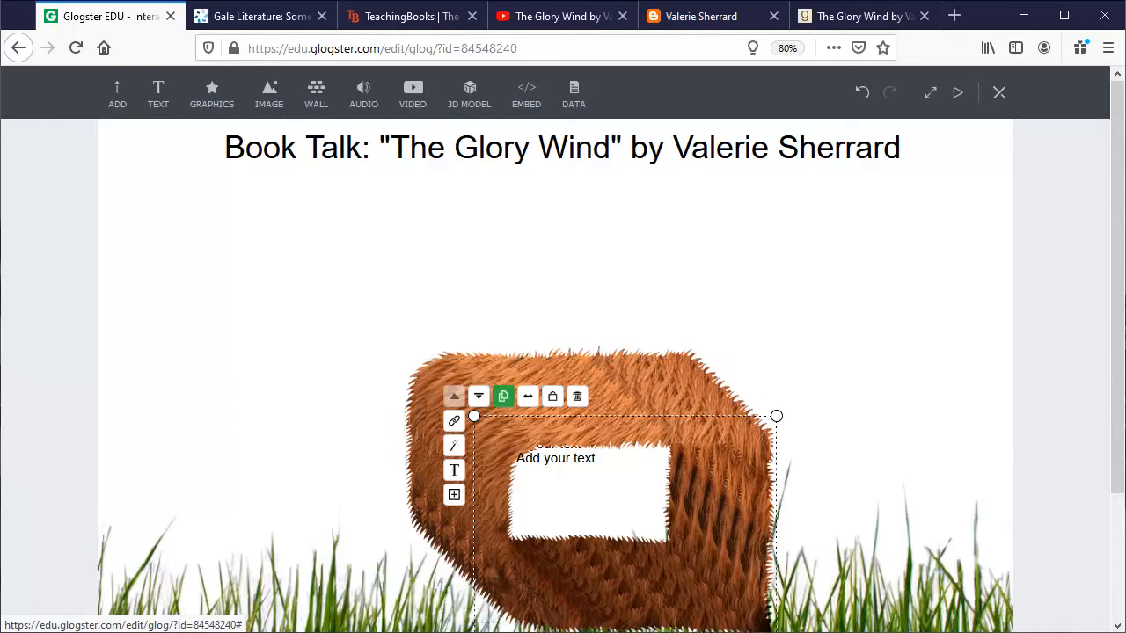
pyautogui.click(503, 395)
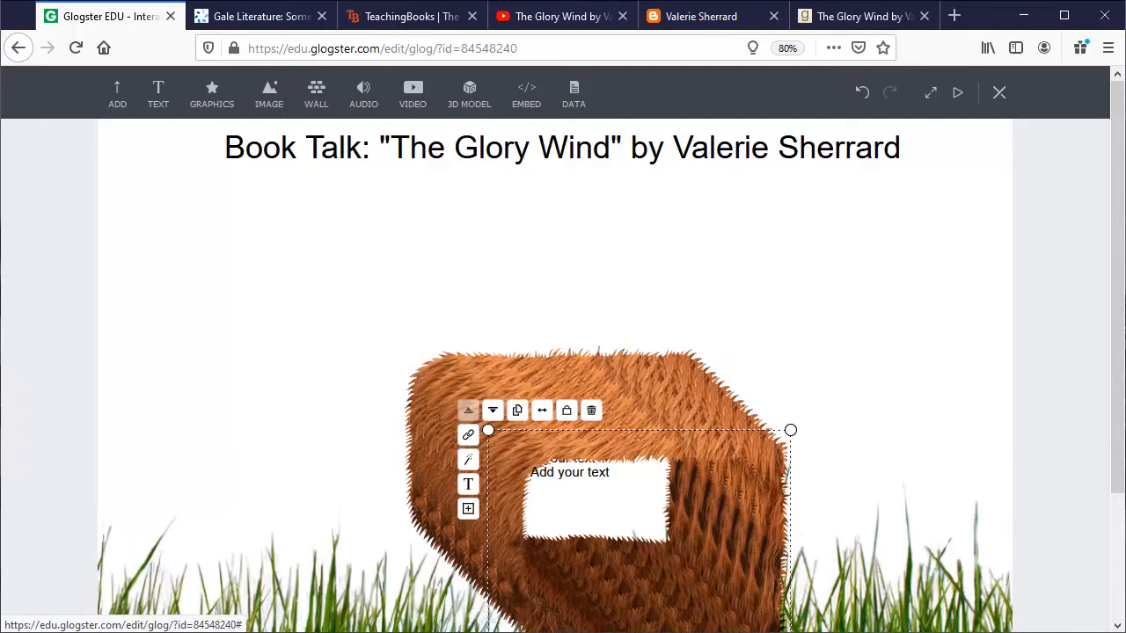
# Move three of the stacked frames to the centre and right below the heading and to the left of the middle row.
pyautogui.moveTo(680, 447); pyautogui.dragTo(595, 188)
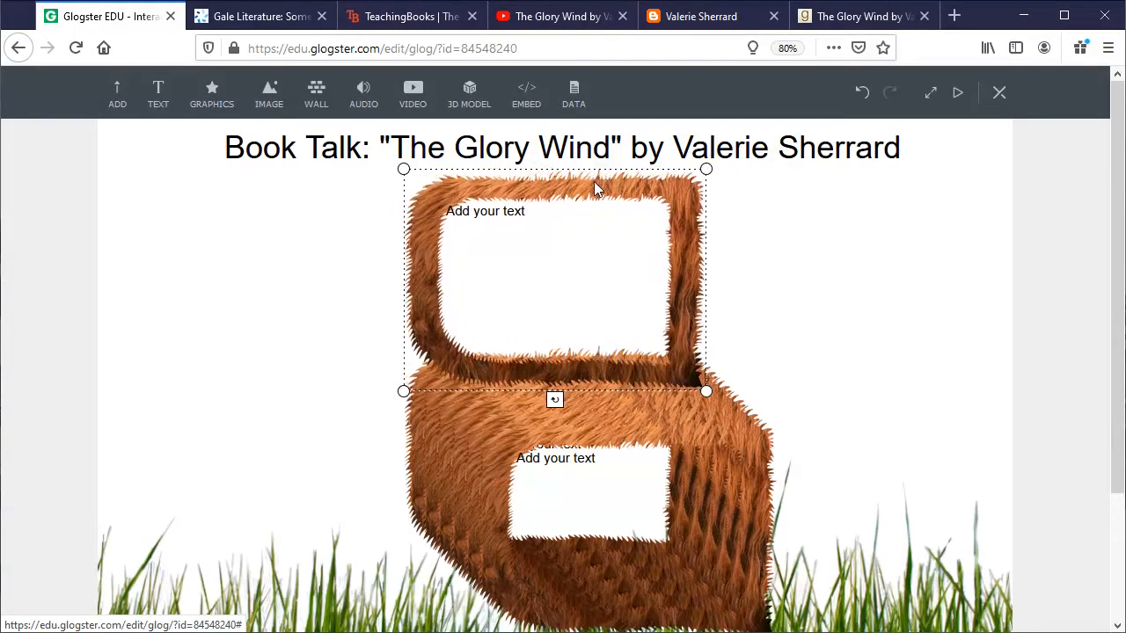
pyautogui.click(669, 501)
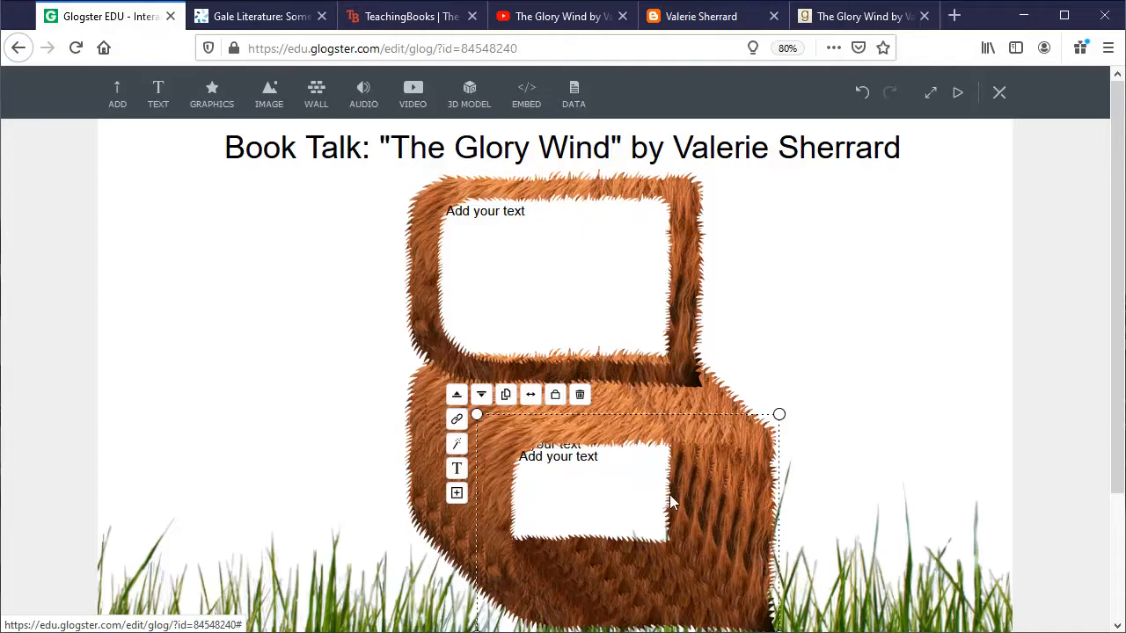
pyautogui.moveTo(670, 502); pyautogui.dragTo(889, 273)
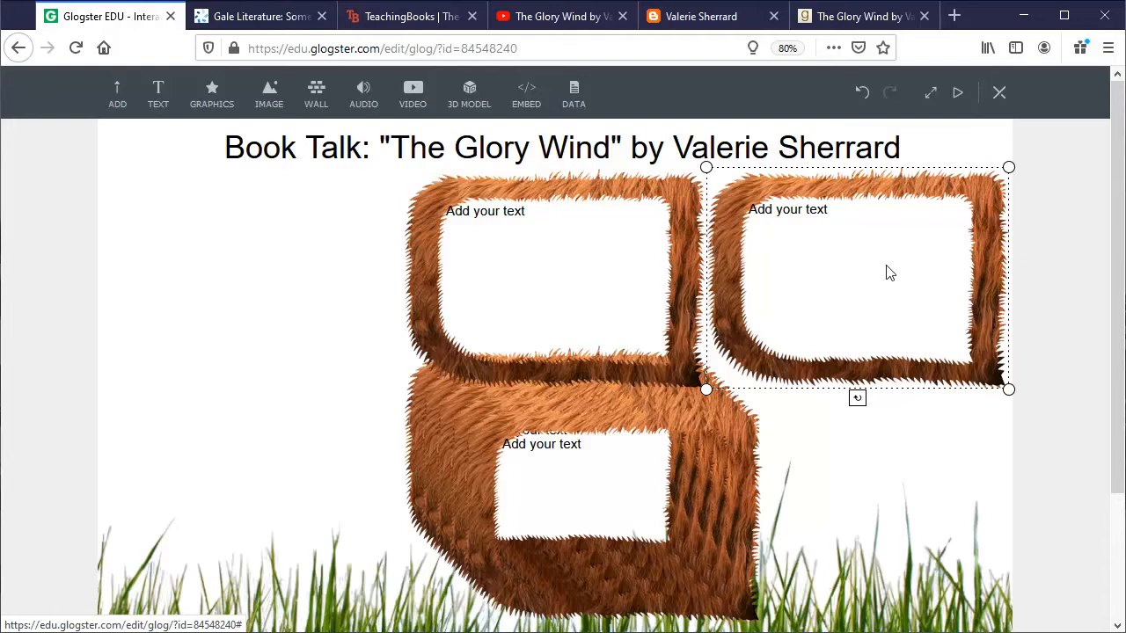
pyautogui.click(588, 512)
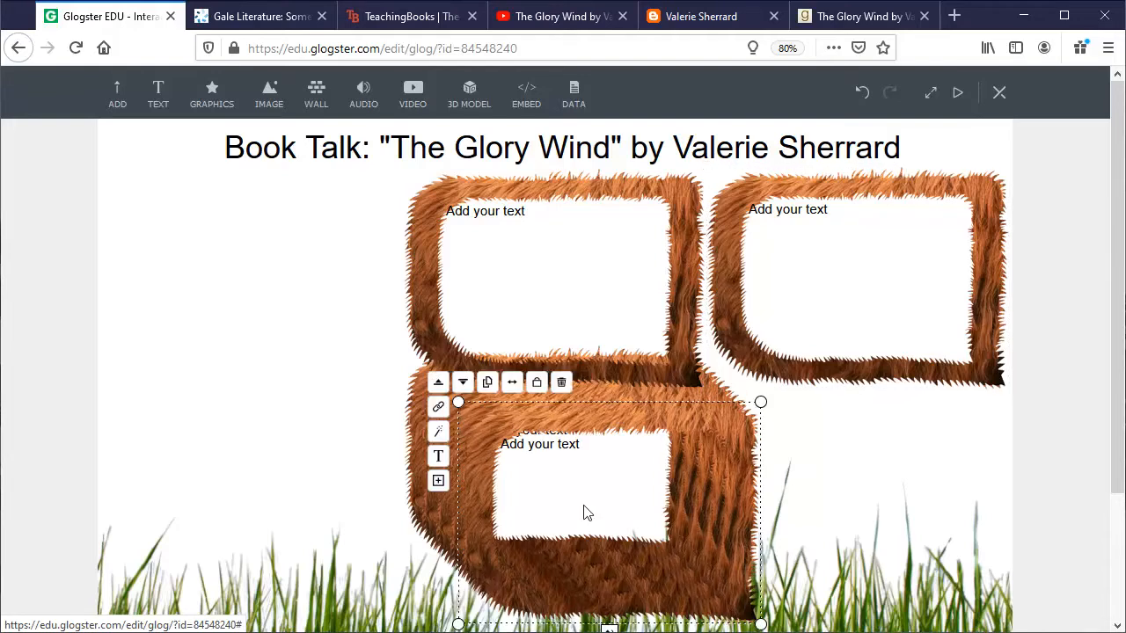
pyautogui.moveTo(588, 513); pyautogui.dragTo(263, 476)
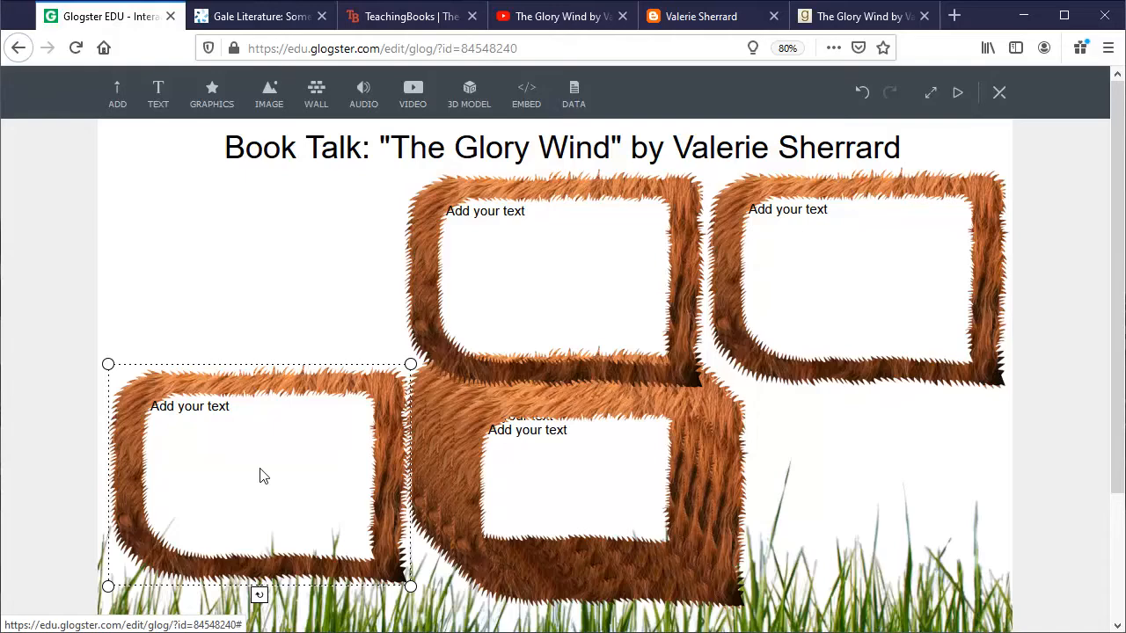
pyautogui.moveTo(260, 476); pyautogui.dragTo(260, 476)
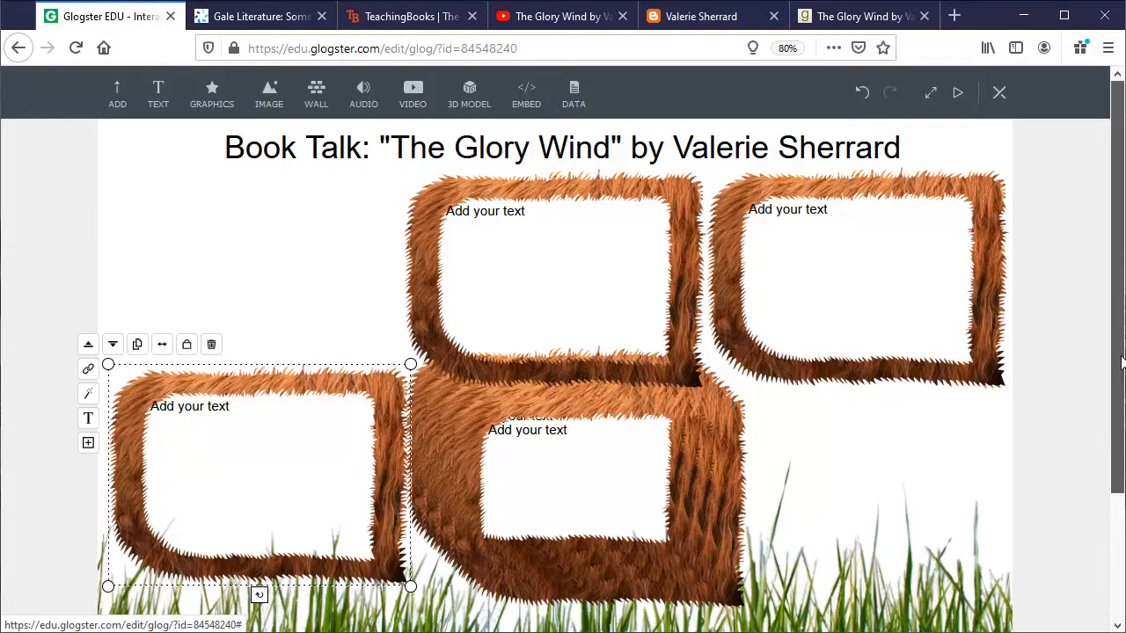
# Line up three more of the stacked frames side by side in a row over the grass at the glog's lower end.
pyautogui.moveTo(1121, 362); pyautogui.dragTo(1121, 494)
pyautogui.moveTo(568, 341); pyautogui.dragTo(222, 528)
pyautogui.click(555, 355)
pyautogui.moveTo(555, 355); pyautogui.dragTo(526, 526)
pyautogui.click(629, 358)
pyautogui.moveTo(630, 358); pyautogui.dragTo(881, 547)
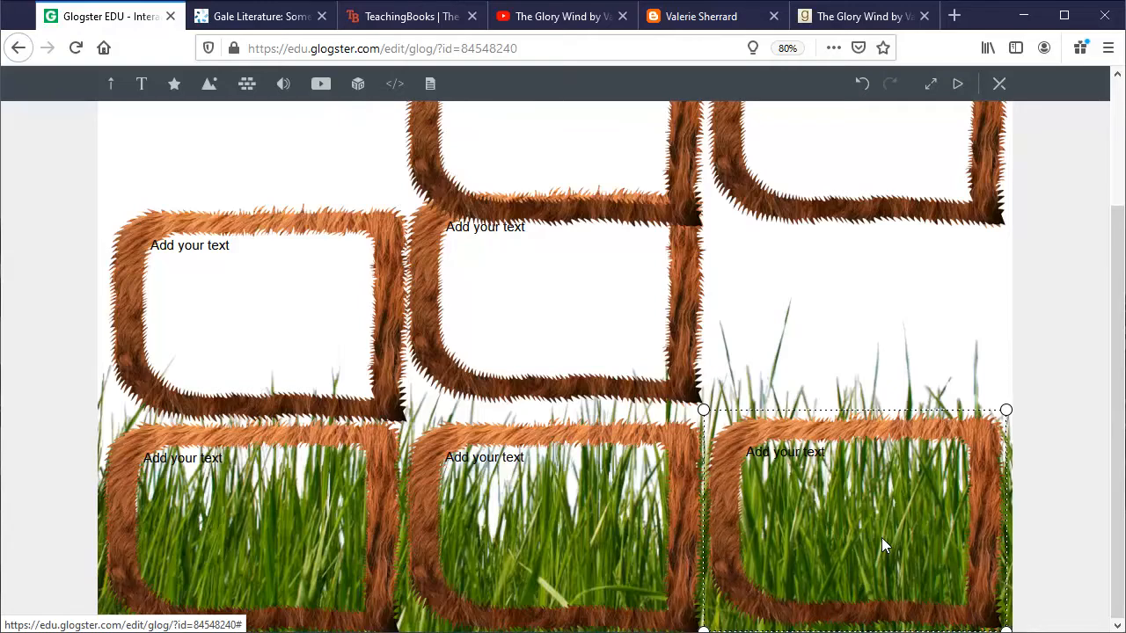
# Move the remaining frame to the right of the middle row and shift the frame above it slightly upward.
pyautogui.click(610, 332)
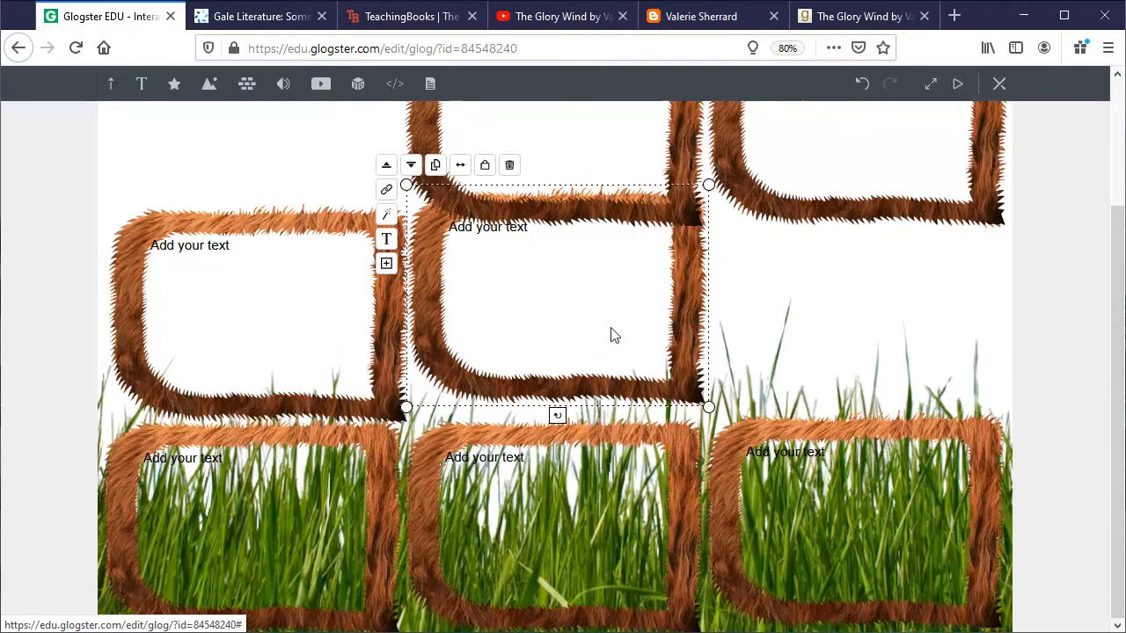
pyautogui.moveTo(612, 335); pyautogui.dragTo(873, 345)
pyautogui.moveTo(1117, 256); pyautogui.dragTo(1115, 122)
pyautogui.moveTo(884, 273); pyautogui.dragTo(885, 268)
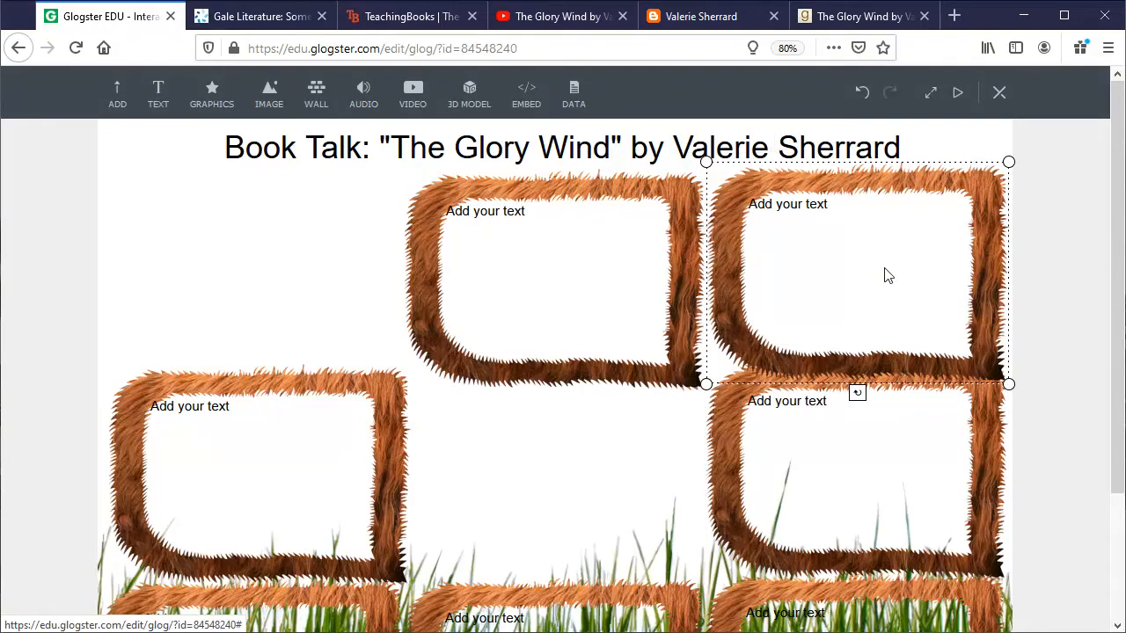
# Copy the Book Reference section, from its heading through the grades and ages line, from the Word document and return to the glog.
pyautogui.hotkey('alt', 'Tab')
pyautogui.moveTo(344, 355); pyautogui.dragTo(553, 540)
pyautogui.hotkey('ctrl', 'c')
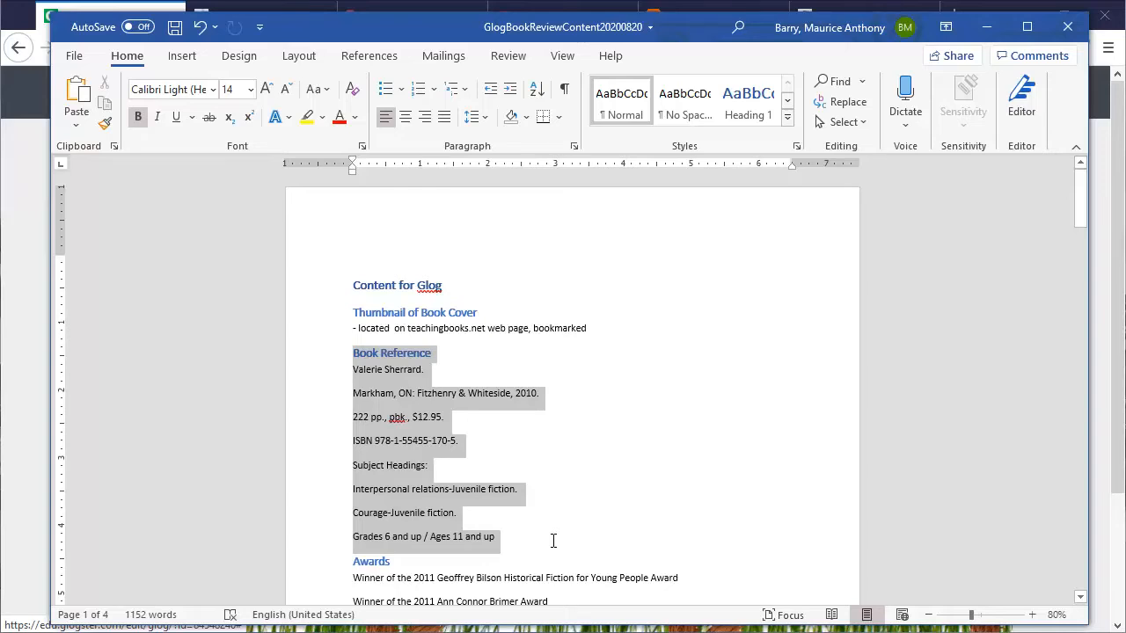
pyautogui.rightClick(380, 385)
pyautogui.hotkey('alt', 'Tab')
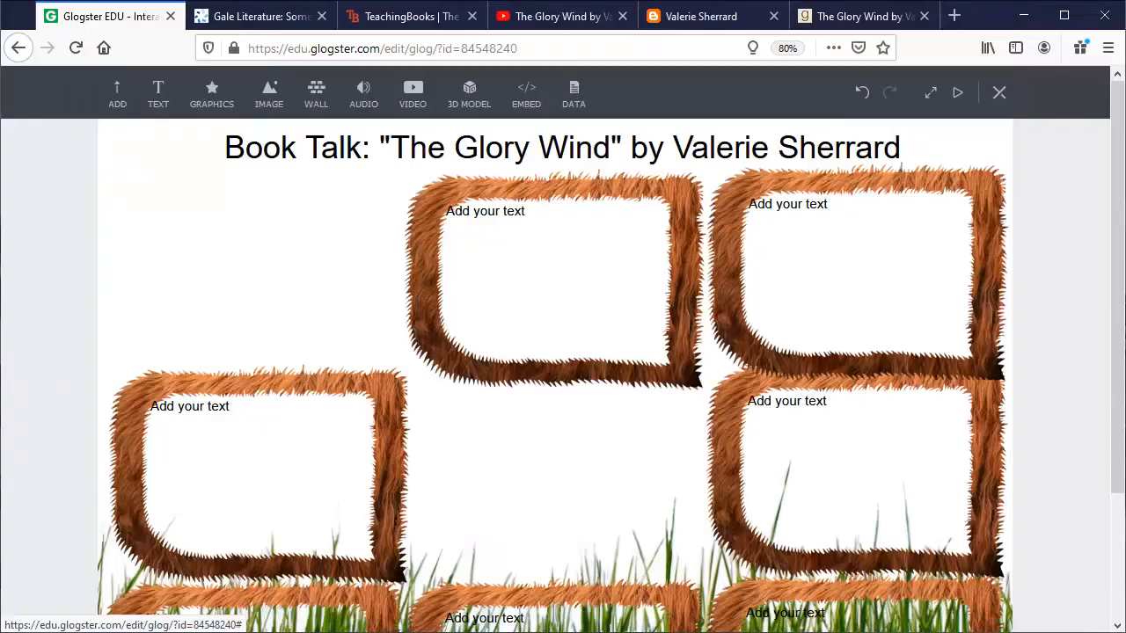
# Replace the placeholder in the upper right frame with the copied Book Reference text and make its heading bold.
pyautogui.click(857, 273)
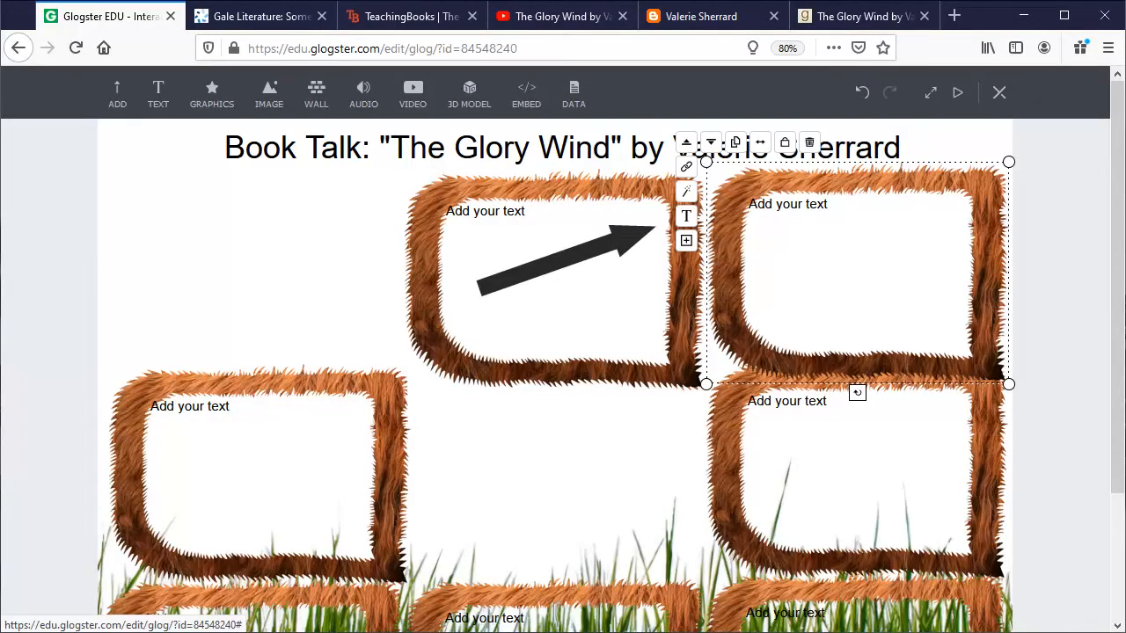
pyautogui.click(686, 216)
pyautogui.moveTo(828, 204); pyautogui.dragTo(749, 204)
pyautogui.hotkey('ctrl', 'v')
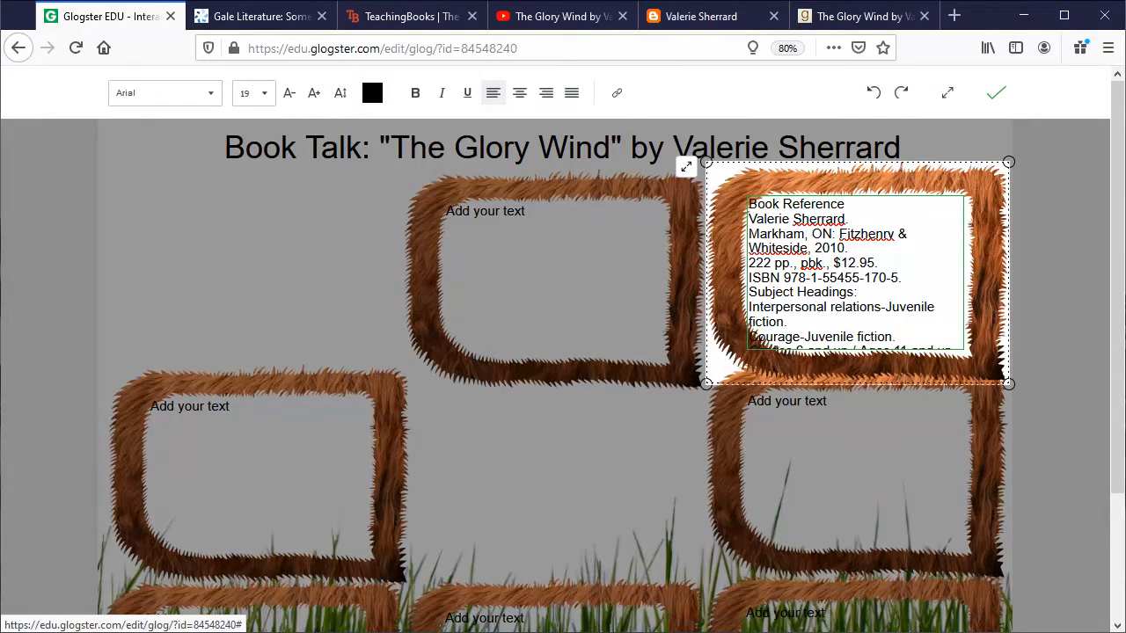
pyautogui.moveTo(845, 204); pyautogui.dragTo(750, 204)
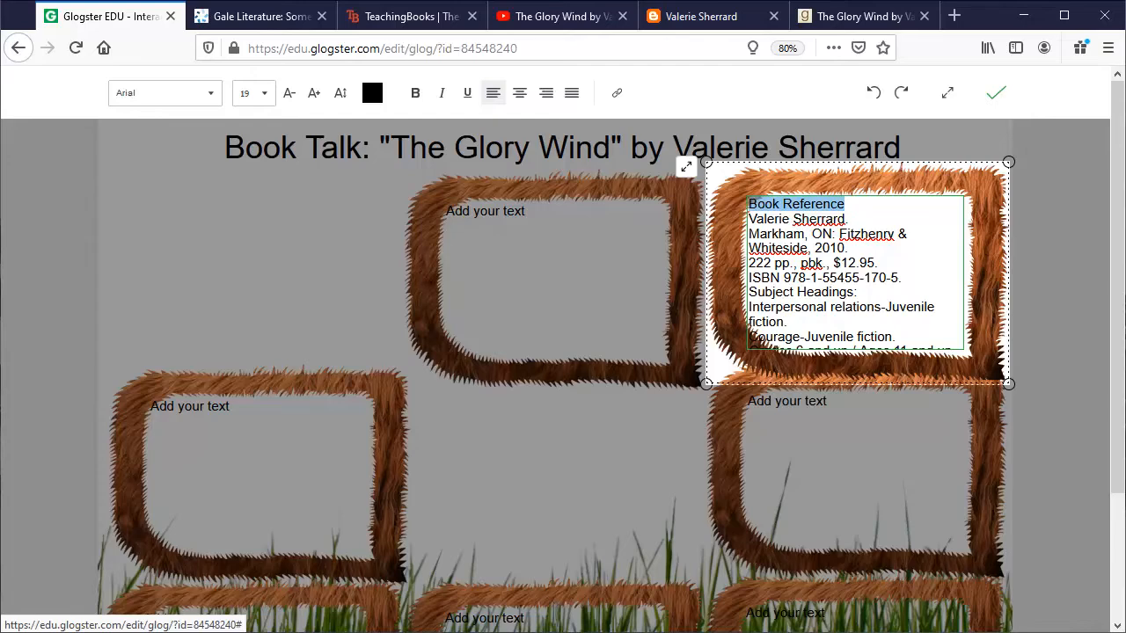
# Copy the Plot Summary heading and its paragraph from the second page of the Word document.
pyautogui.hotkey('alt', 'Tab')
pyautogui.moveTo(347, 282); pyautogui.dragTo(541, 473)
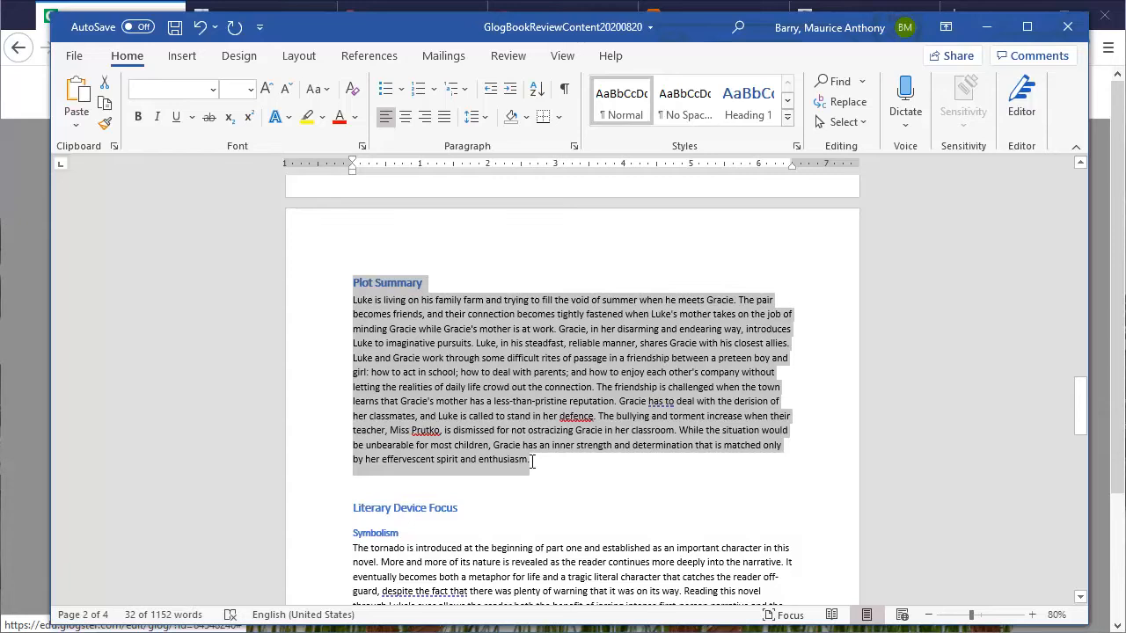
pyautogui.rightClick(439, 313)
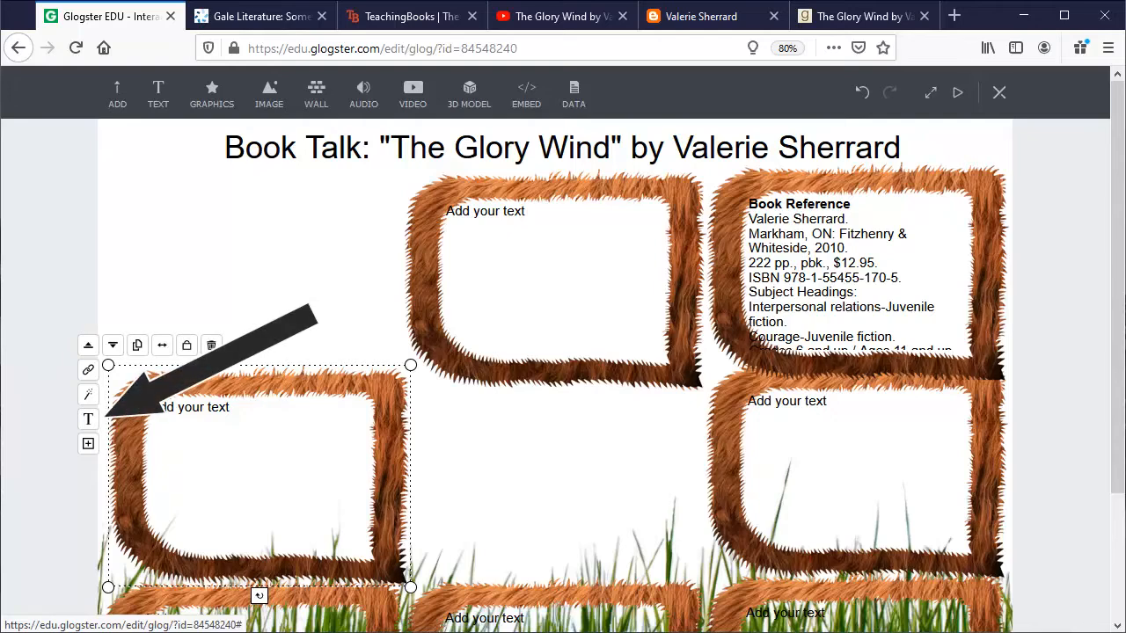
# Replace the placeholder in the frame left of the middle row with the Plot Summary text and make its heading bold.
pyautogui.doubleClick(134, 411)
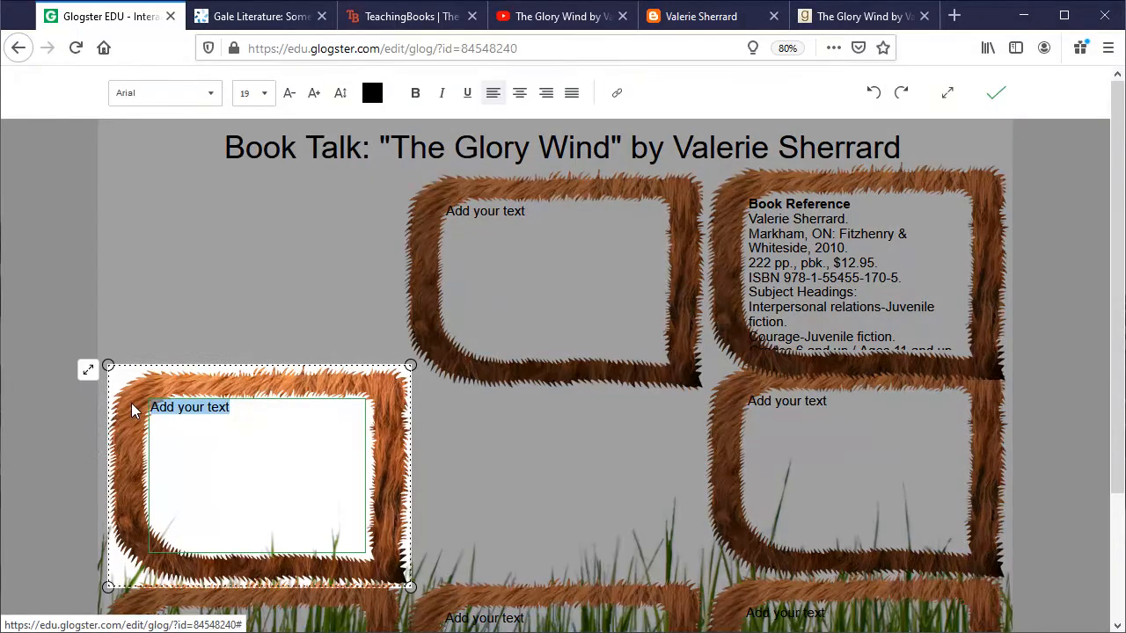
pyautogui.hotkey('ctrl', 'v')
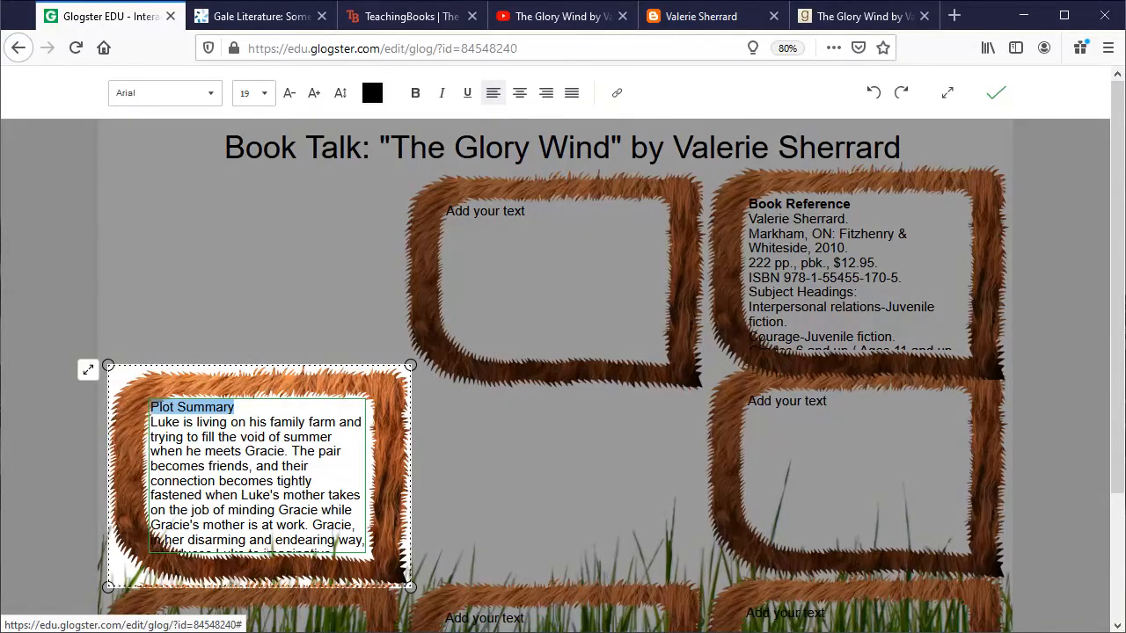
pyautogui.hotkey('ctrl', 'b')
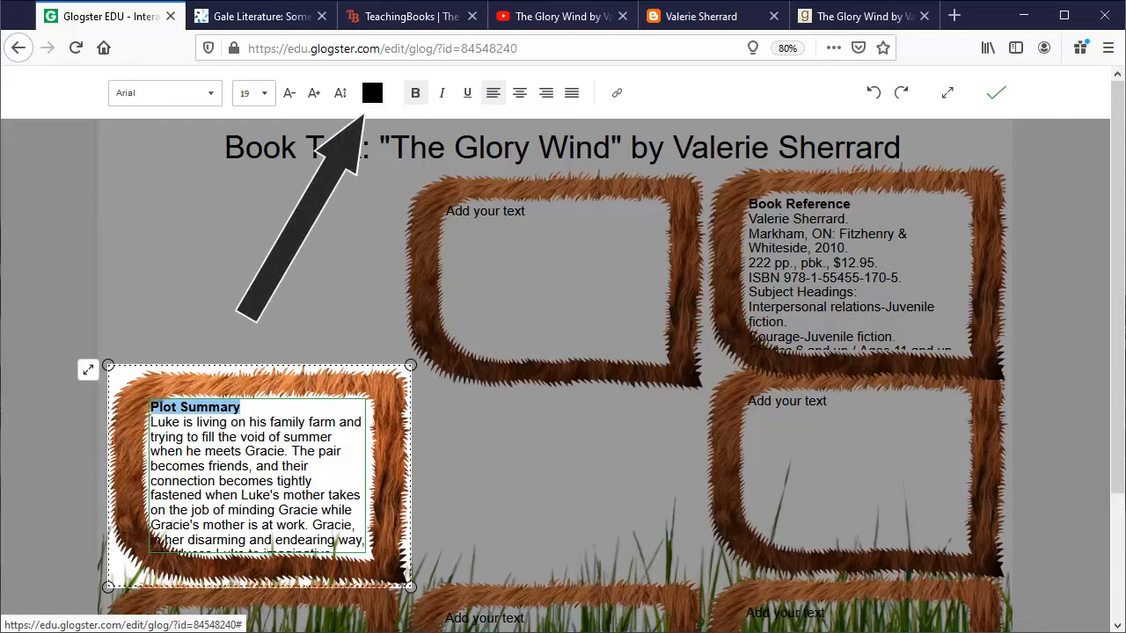
pyautogui.click(507, 468)
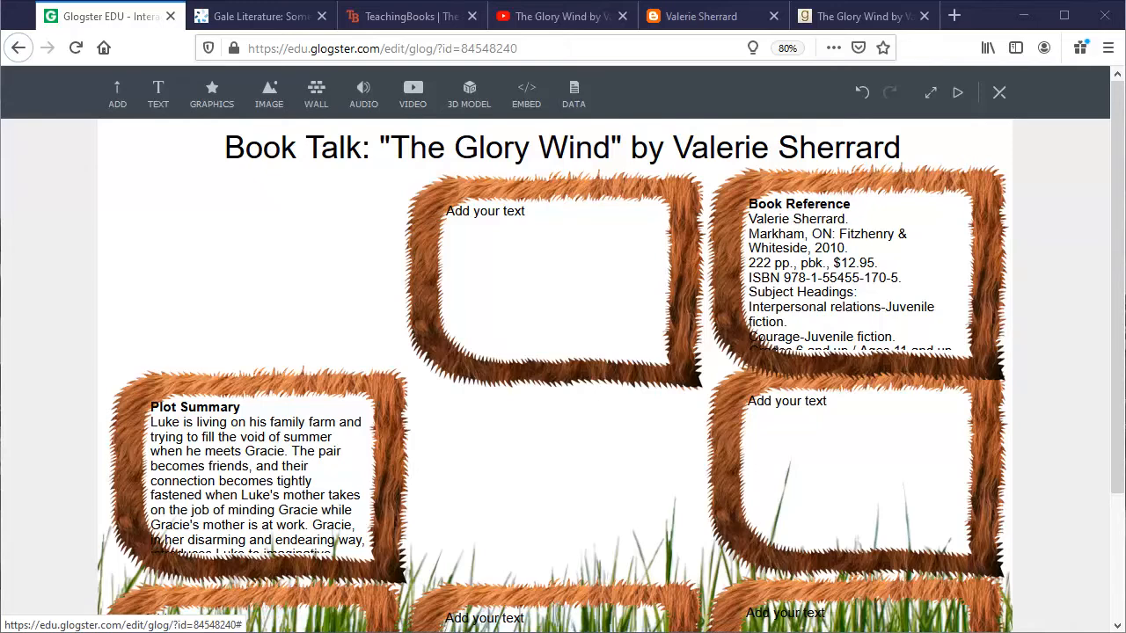
# Change the Symbolism text box's decoration to the yellow rectangular speech bubble from the Papers category.
pyautogui.scroll(-3, 563, 352)
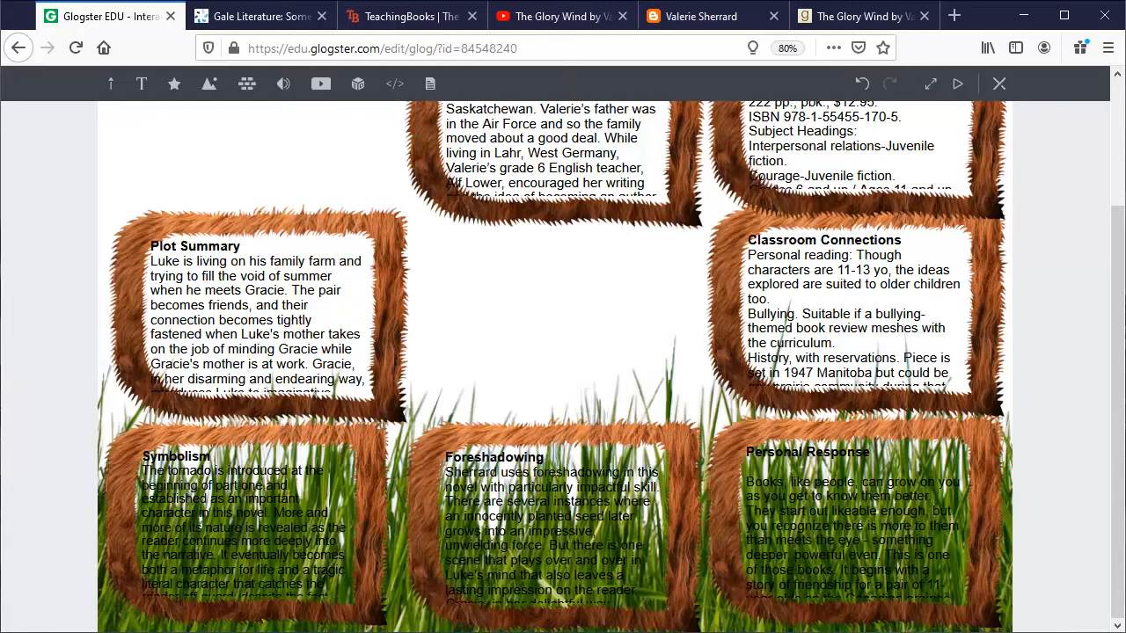
pyautogui.click(246, 525)
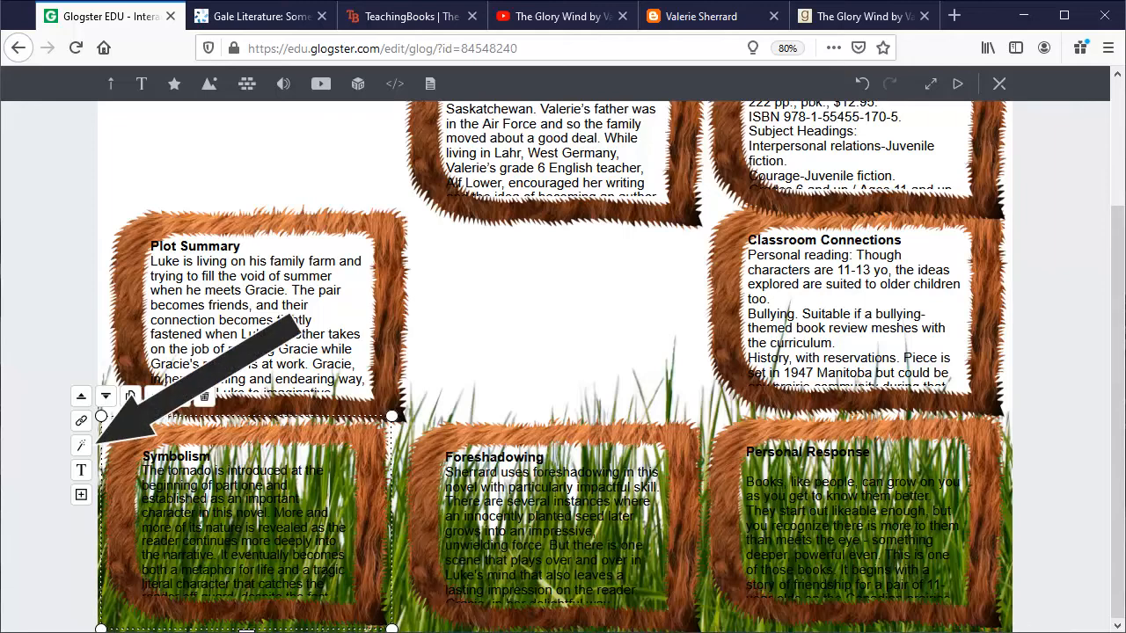
pyautogui.moveTo(671, 421); pyautogui.dragTo(664, 497)
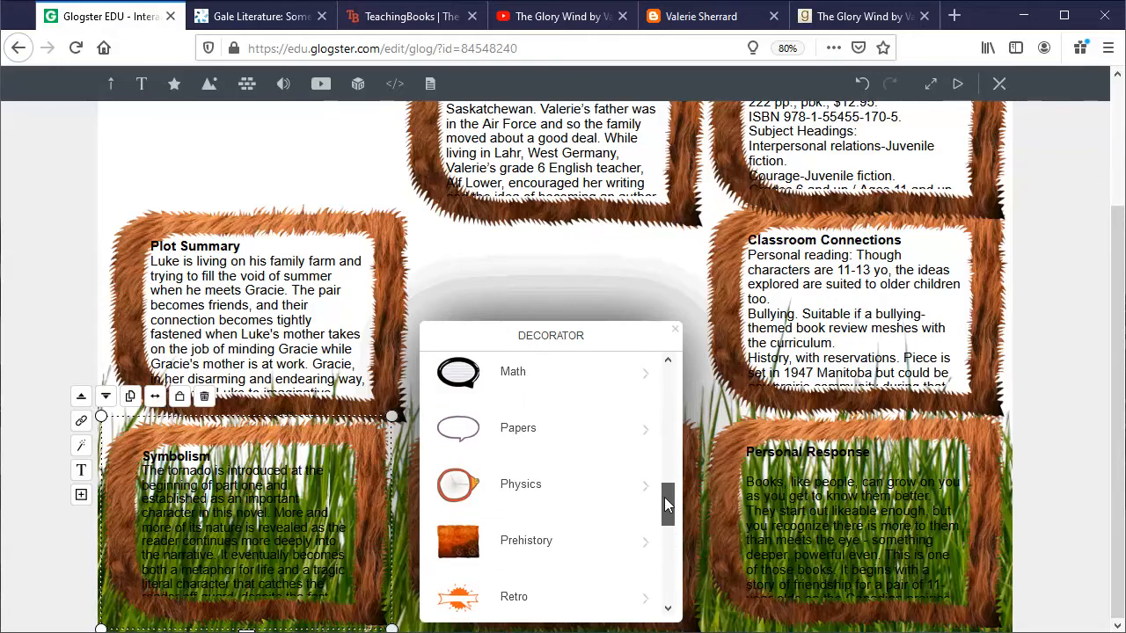
pyautogui.click(659, 428)
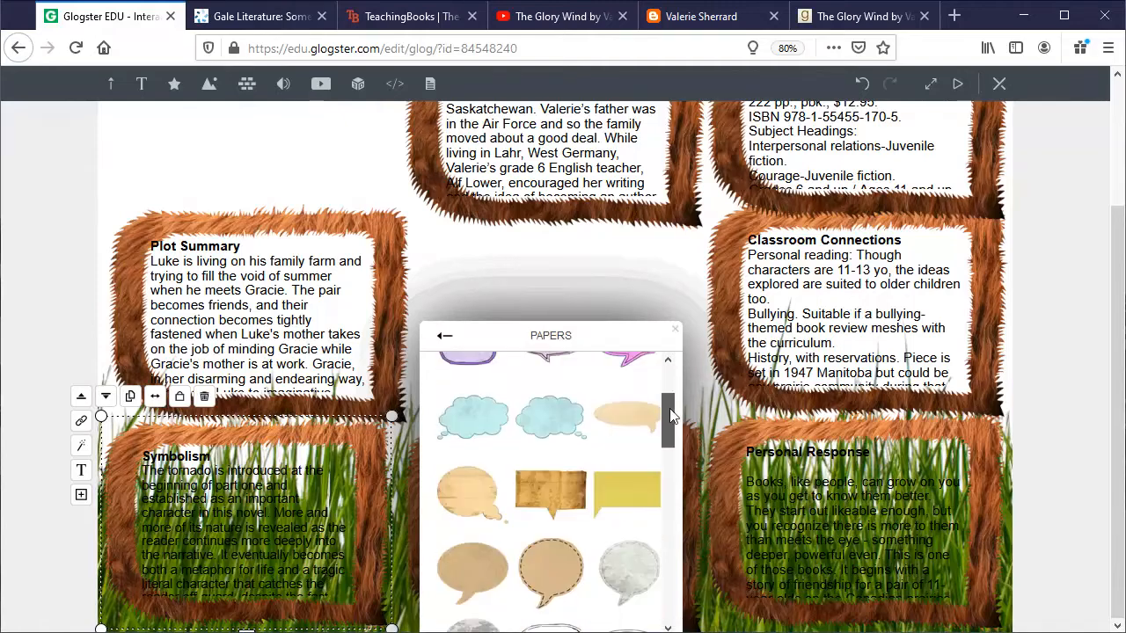
pyautogui.scroll(-4, 673, 431)
pyautogui.moveTo(672, 430)
pyautogui.mouseDown()
pyautogui.moveTo(689, 543)
pyautogui.moveTo(680, 420)
pyautogui.mouseUp()
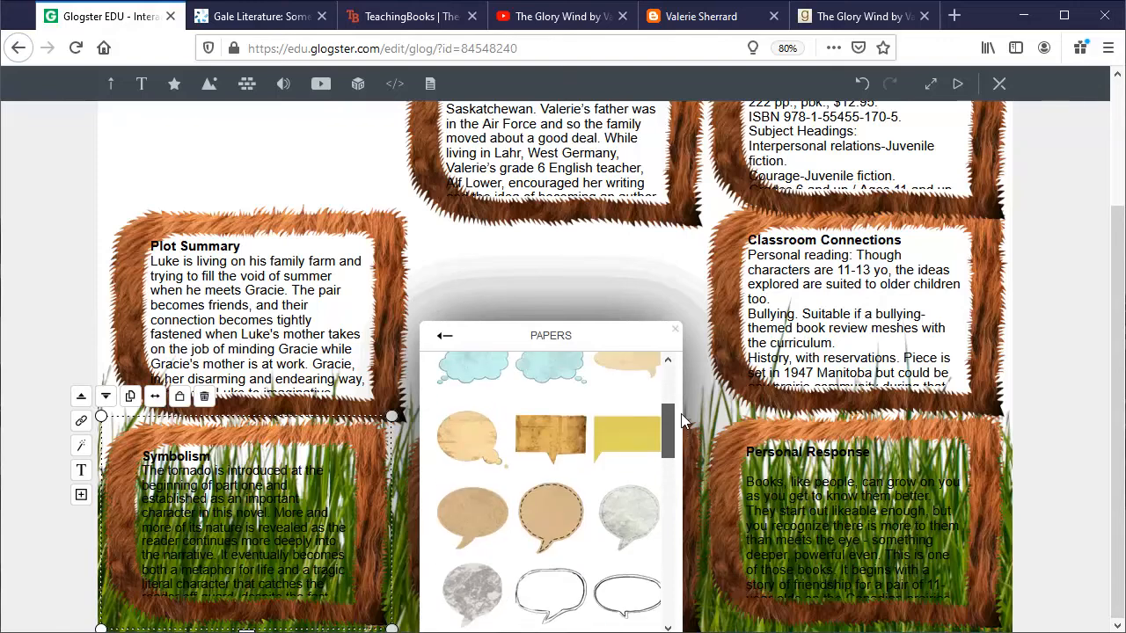
pyautogui.click(627, 436)
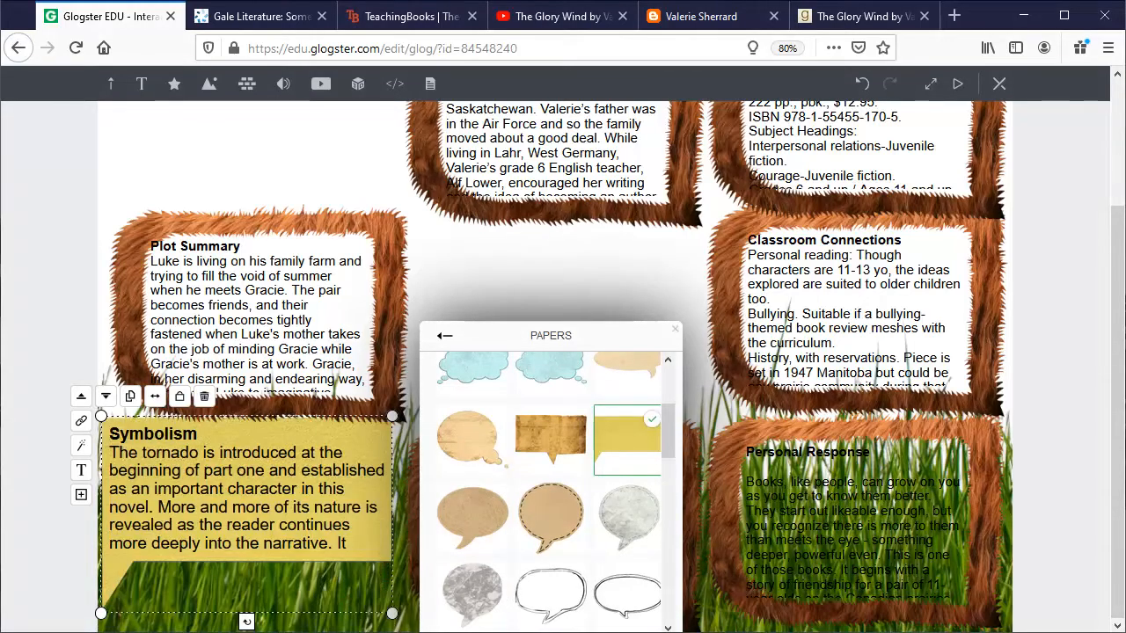
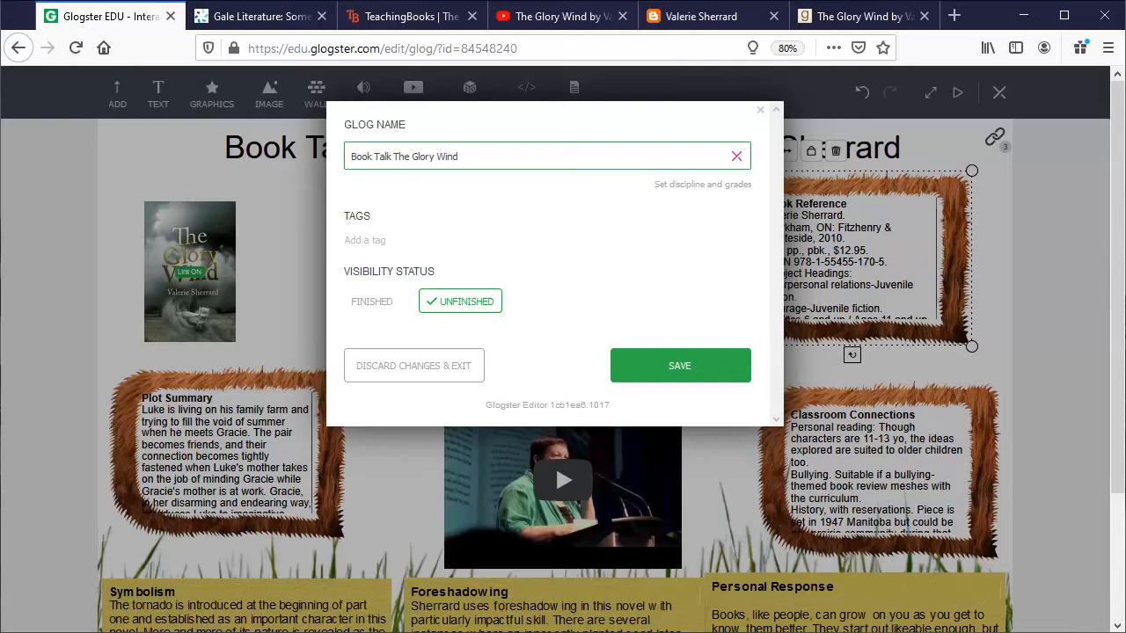
# Show the discipline and grades options in the glog's save settings and choose language arts as the discipline.
pyautogui.click(703, 185)
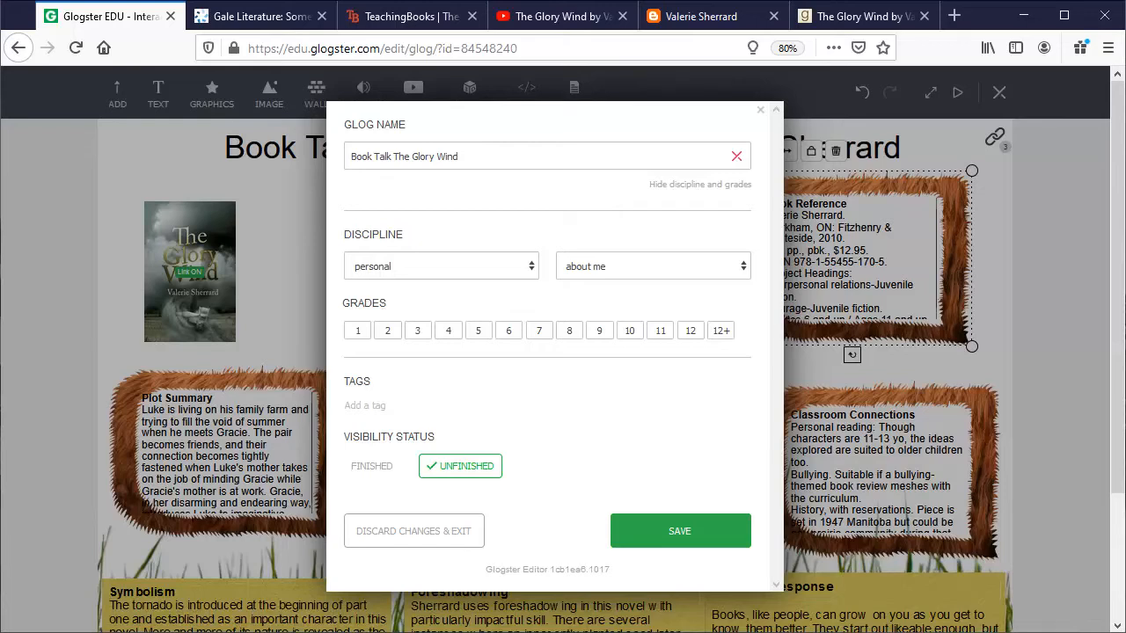
pyautogui.click(442, 267)
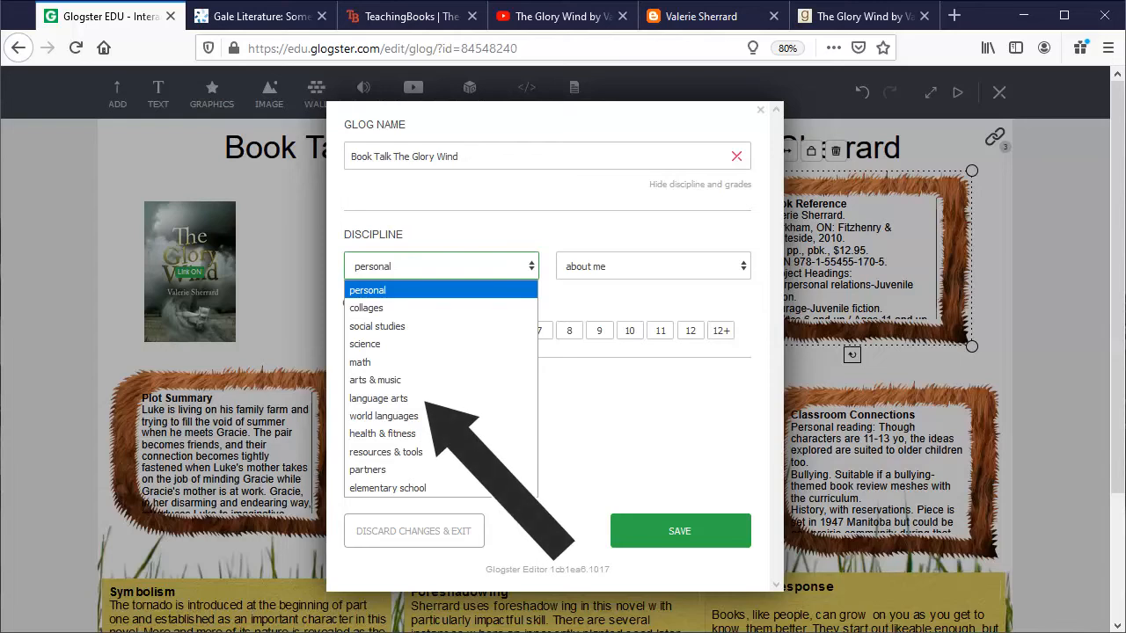
pyautogui.click(378, 398)
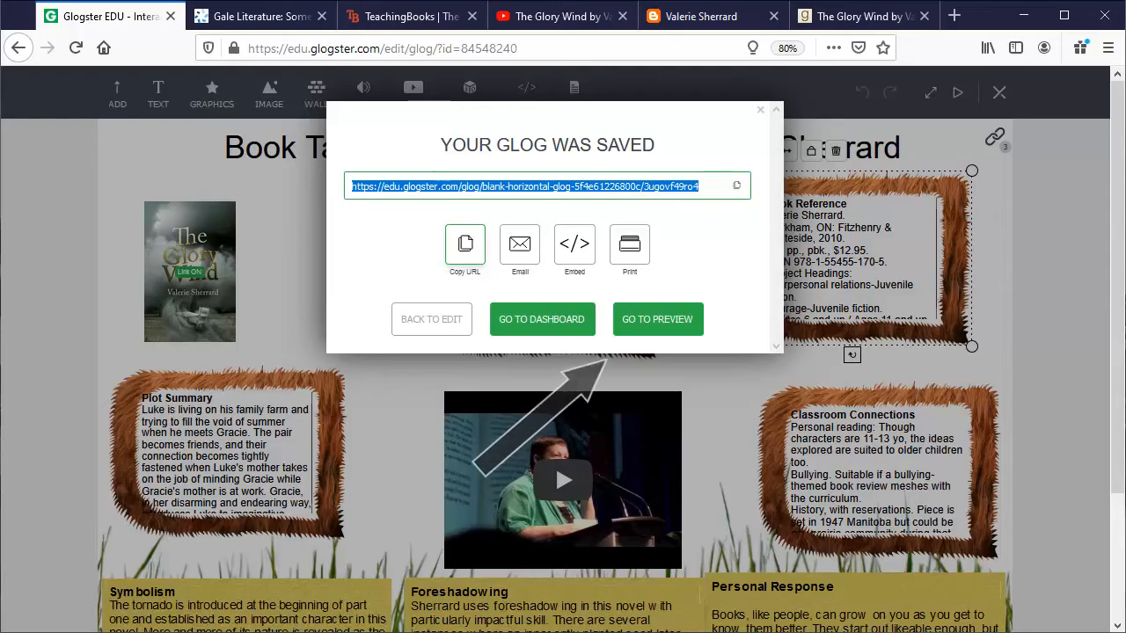
# Open the preview of the saved glog and look over the whole page, from the heading down to the comments area.
pyautogui.click(657, 319)
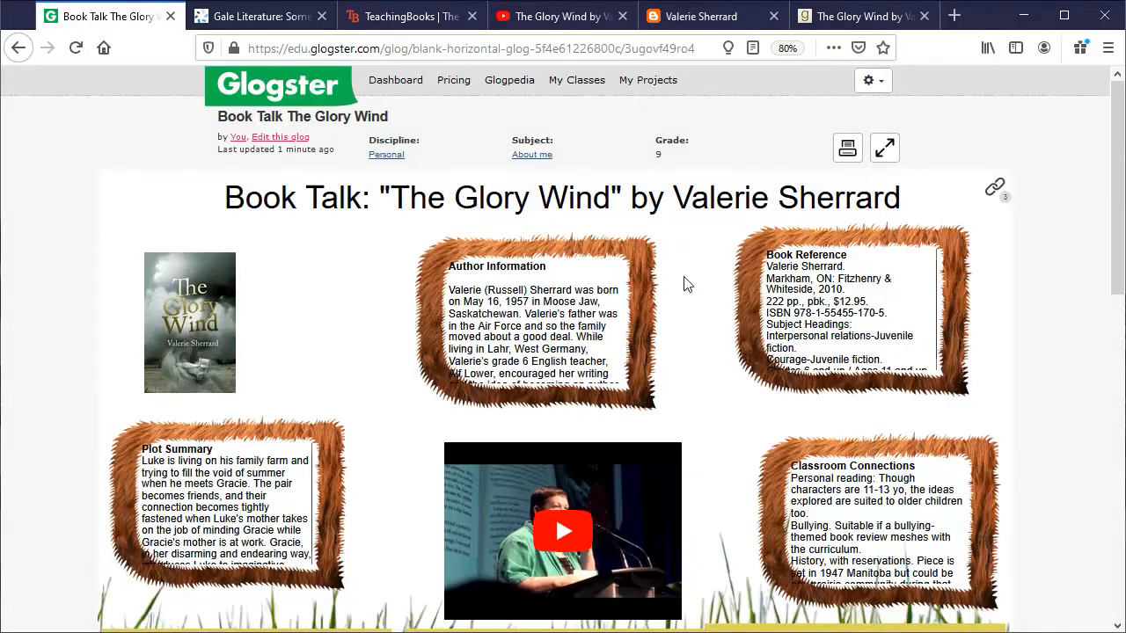
pyautogui.scroll(-10, 687, 284)
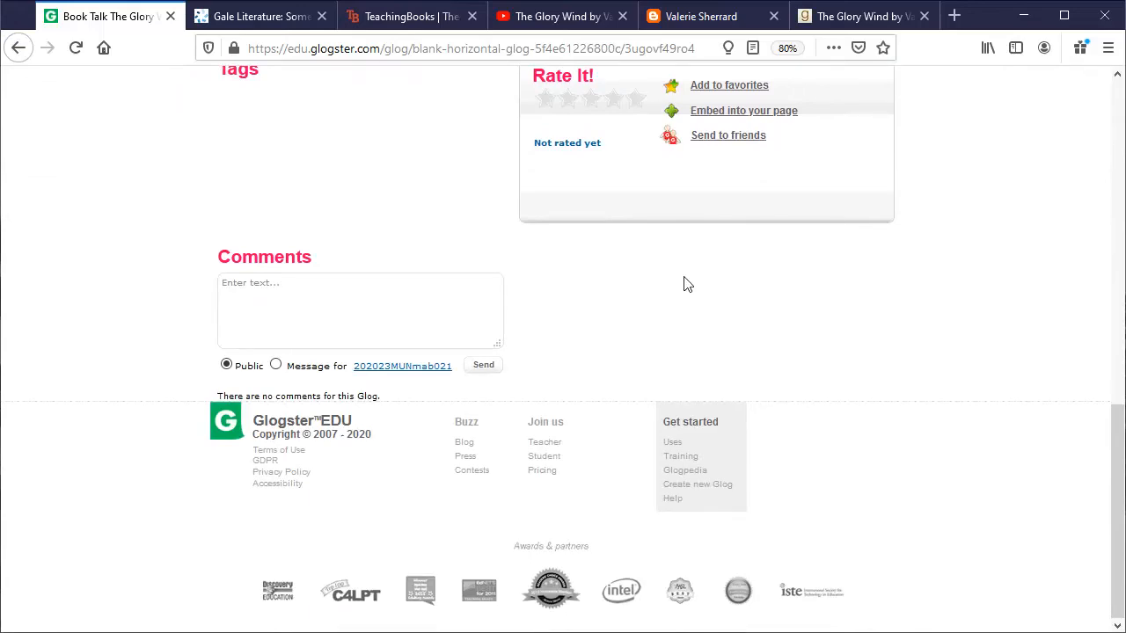
pyautogui.scroll(10, 687, 284)
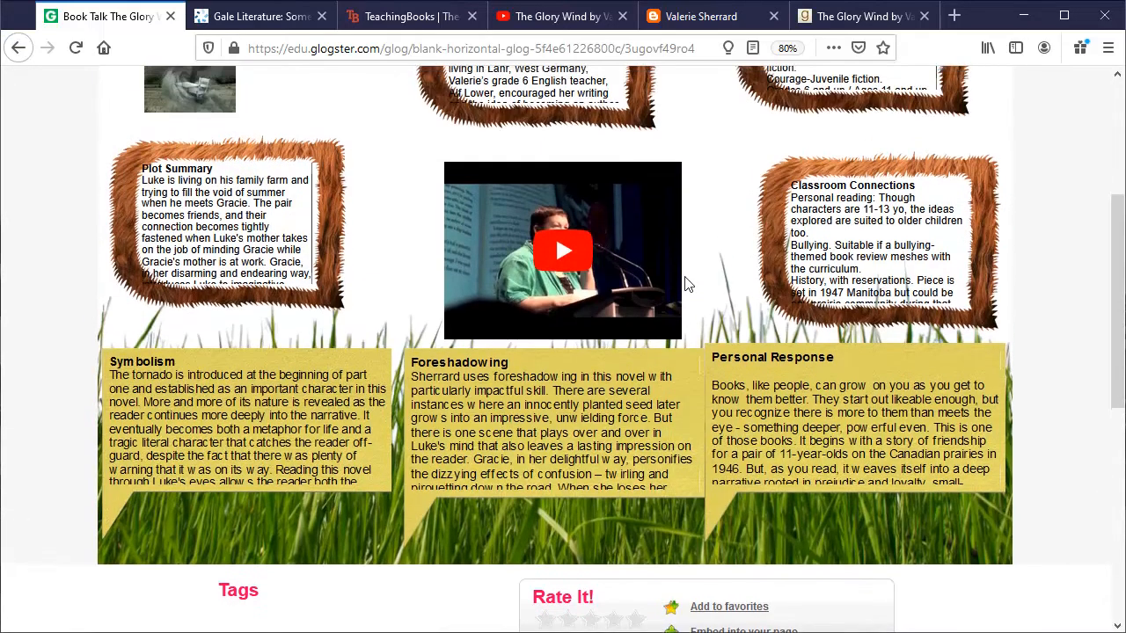
pyautogui.scroll(1, 687, 284)
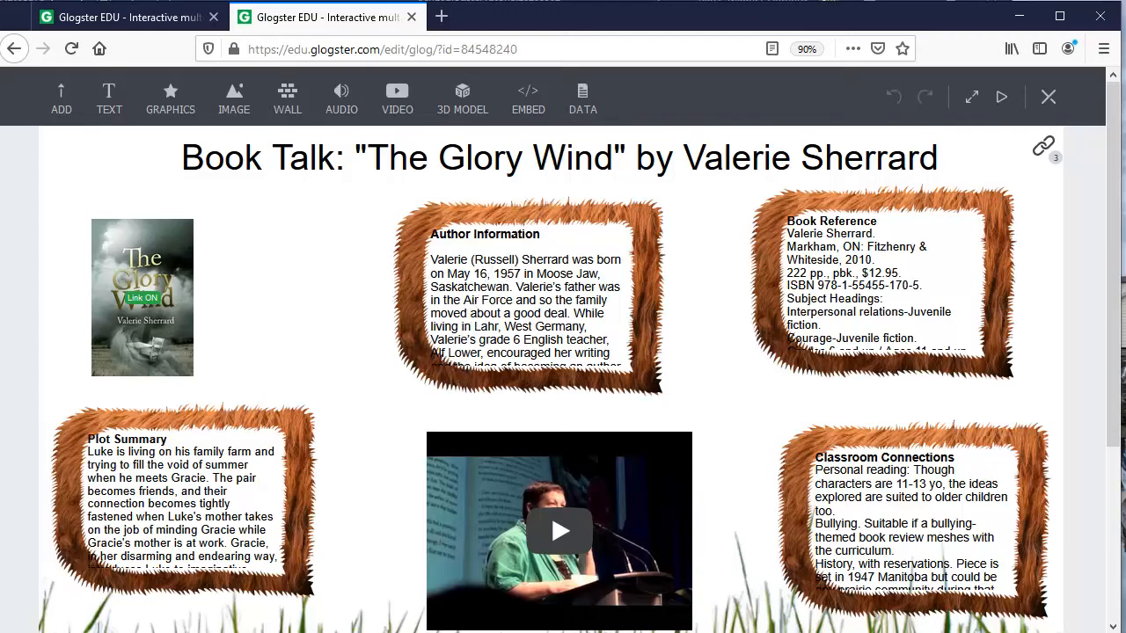
# Open the glog's preview page and select its full web address.
pyautogui.click(582, 99)
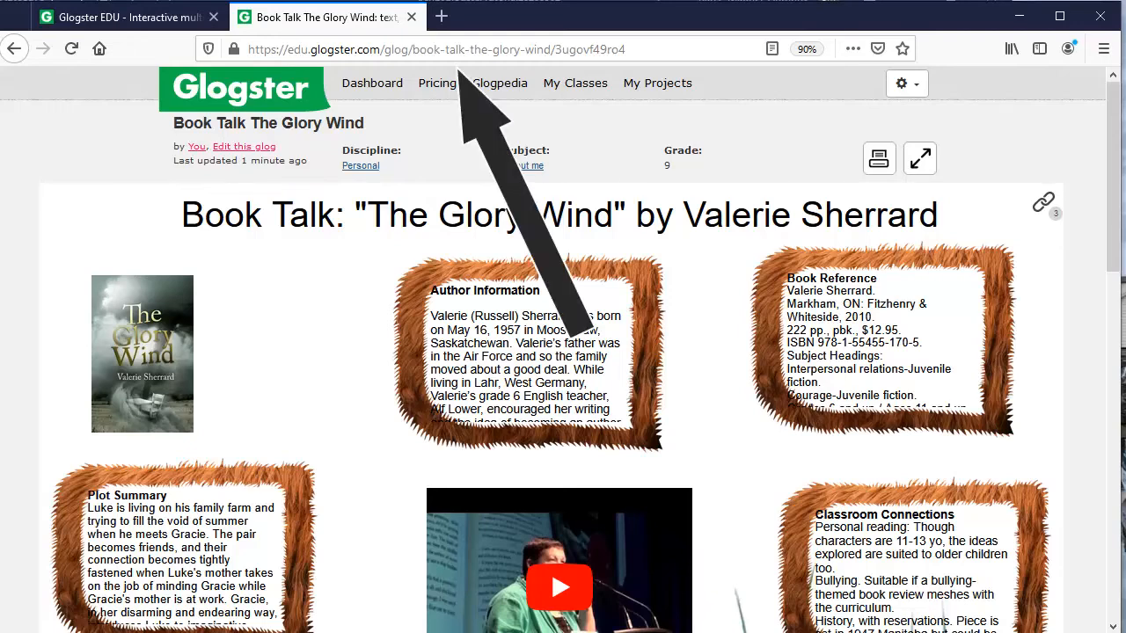
pyautogui.click(436, 49)
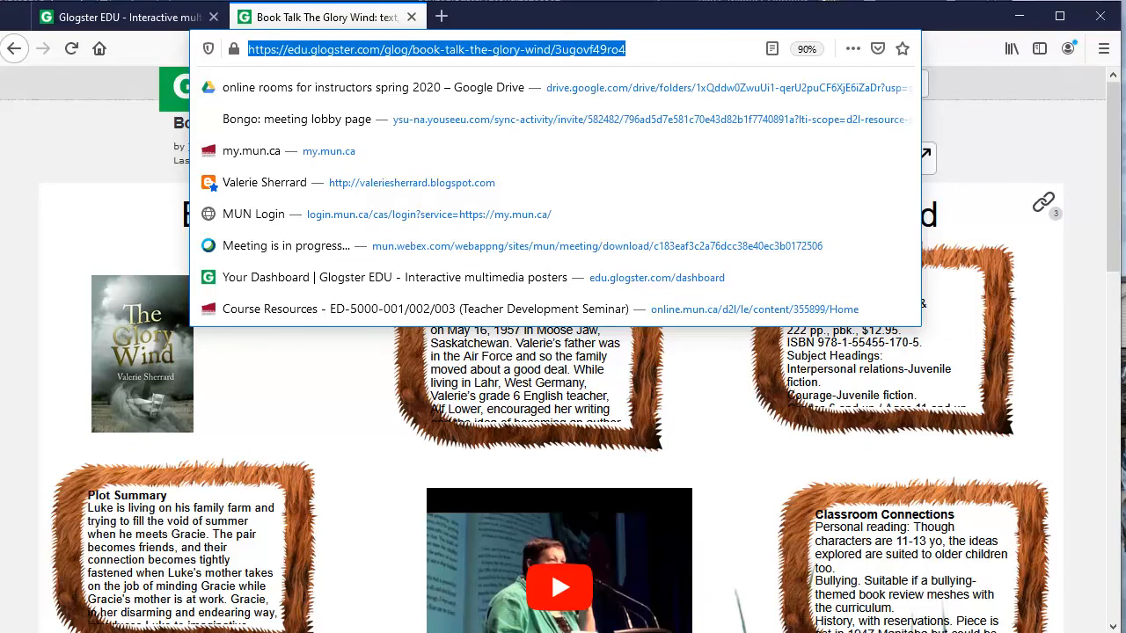